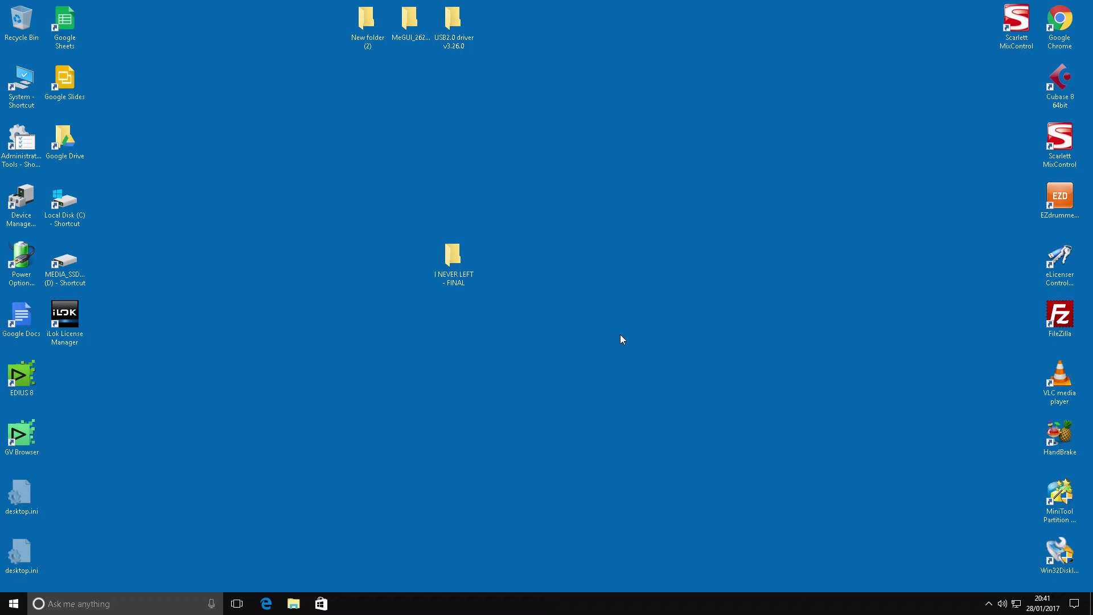
# - Load I NEVER LEFT- 1B .cpr from the I NEVER LEFT - FINAL folder into Cubase
pyautogui.doubleClick(450, 258)
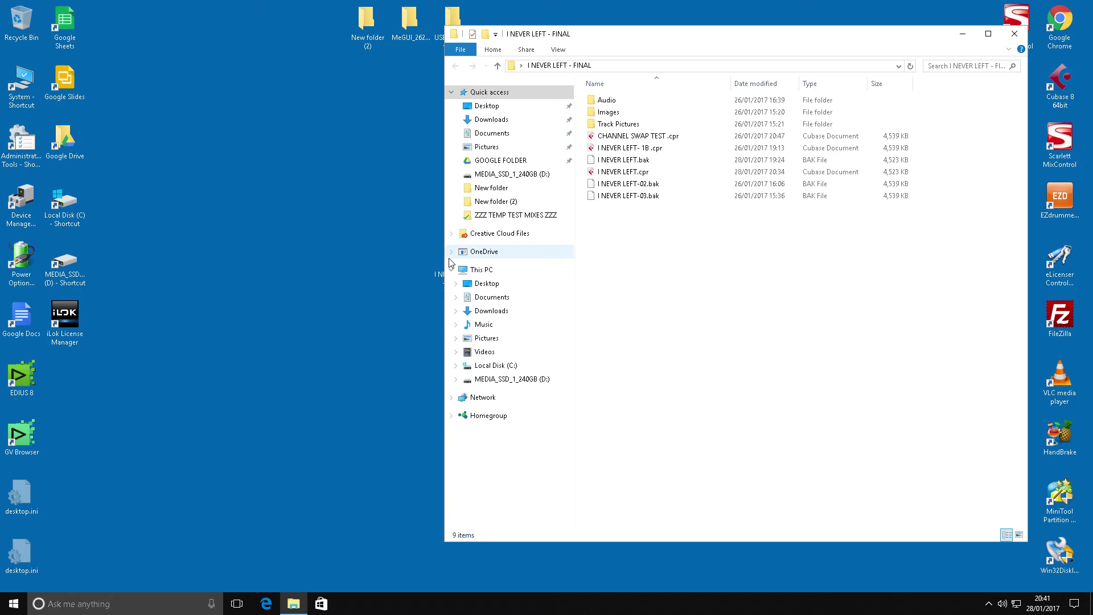
pyautogui.click(601, 151)
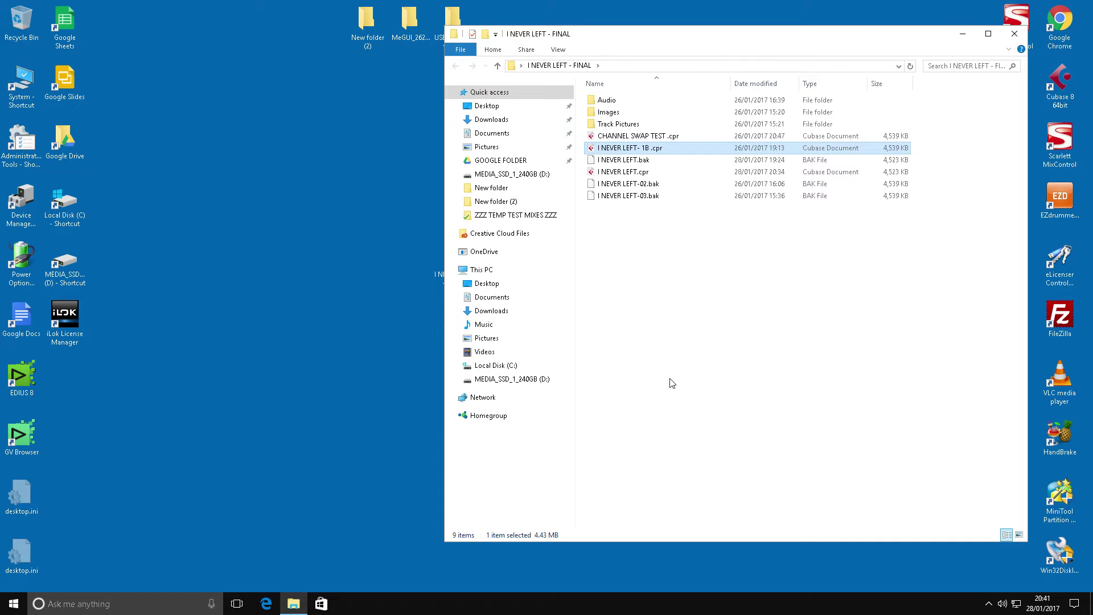
pyautogui.press('Return')
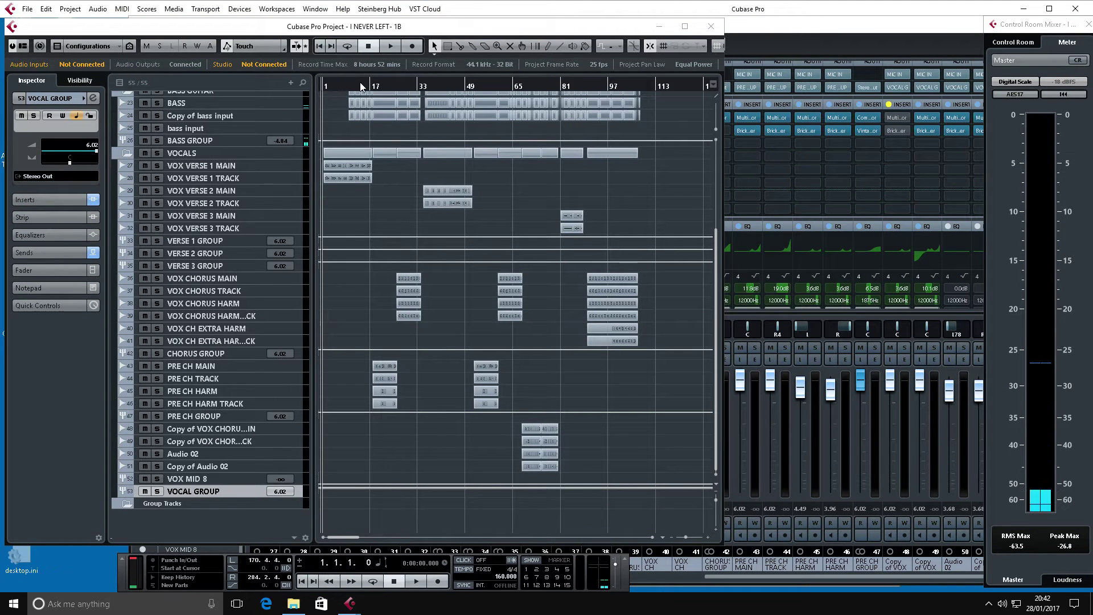
# - Play the project briefly from bar 6, stop near bar 7, then open the Devices menu
pyautogui.moveTo(361, 86); pyautogui.dragTo(337, 97)
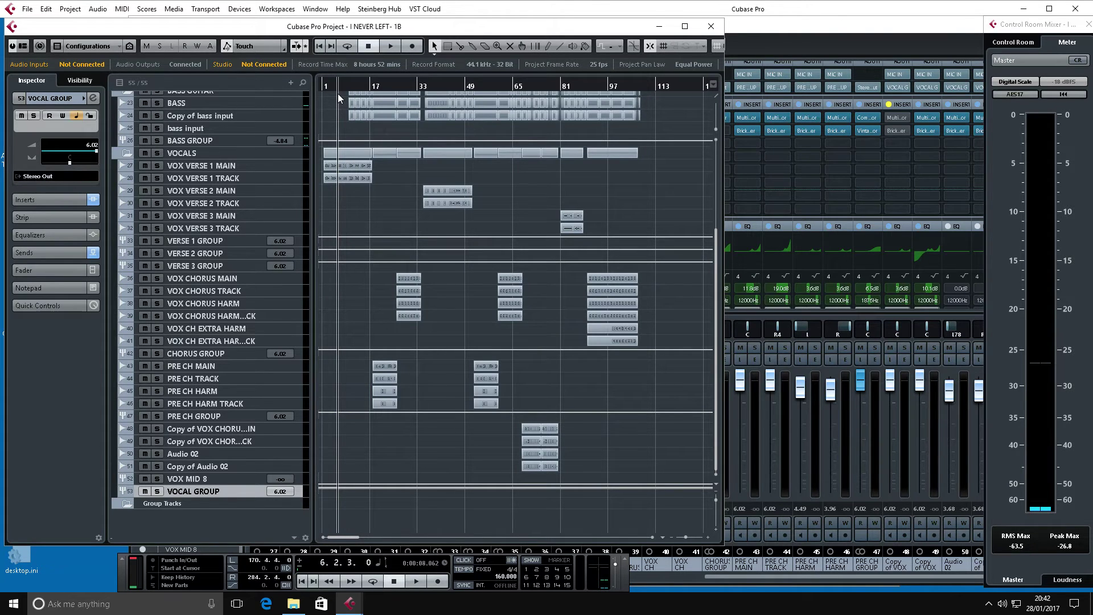
pyautogui.press('space')
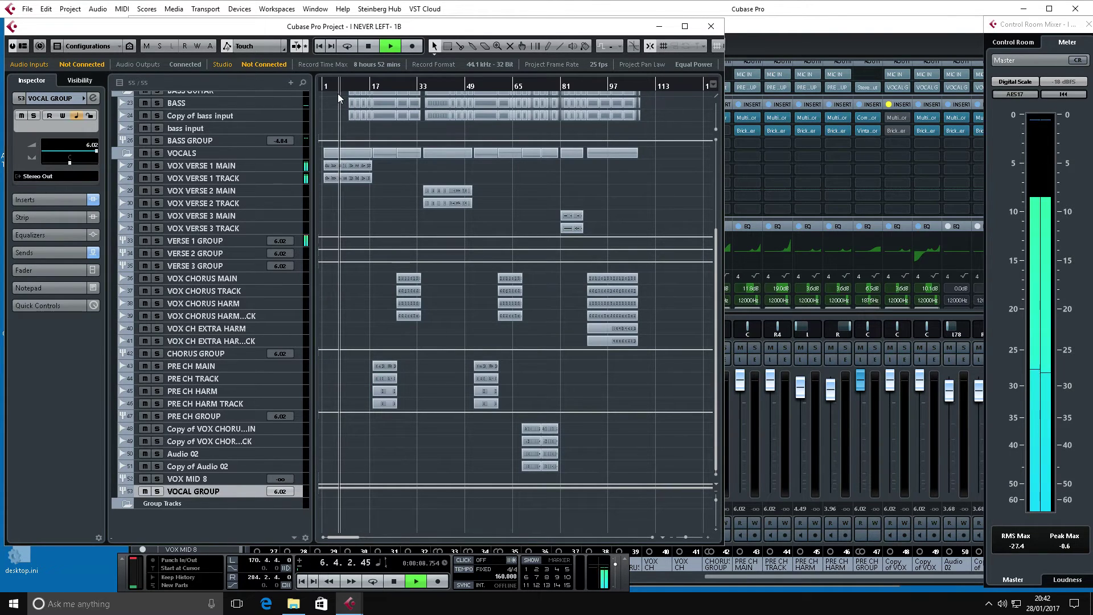
pyautogui.press('space')
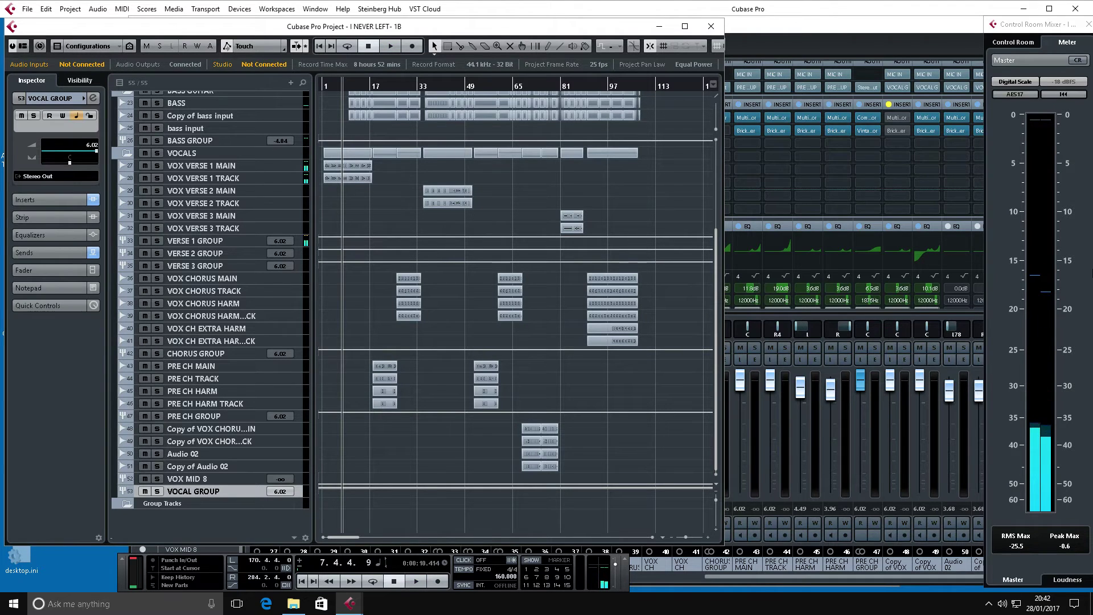
pyautogui.click(239, 12)
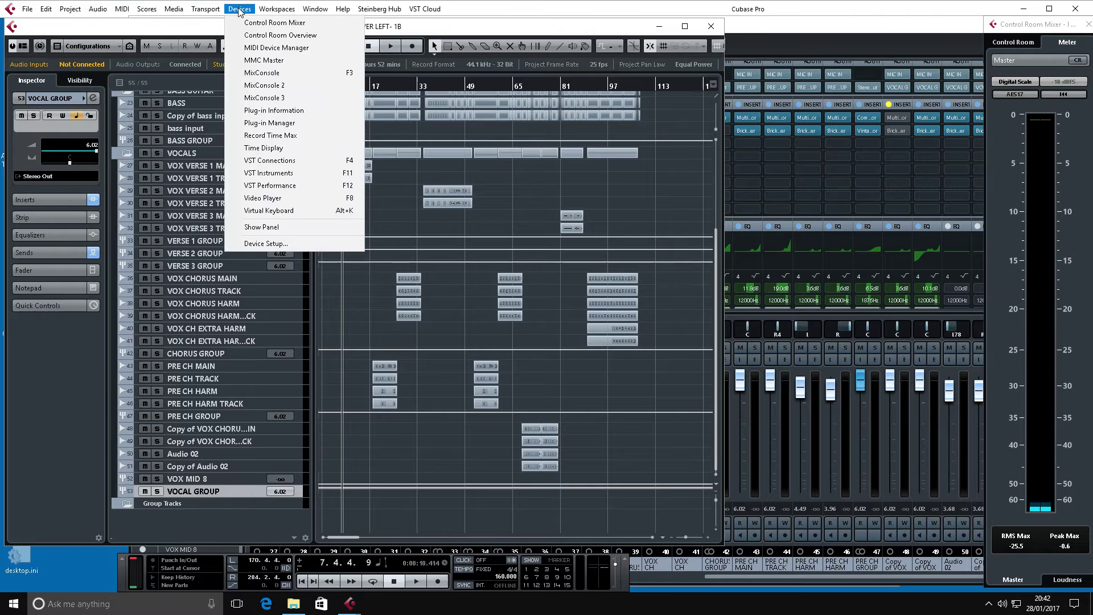
pyautogui.click(275, 244)
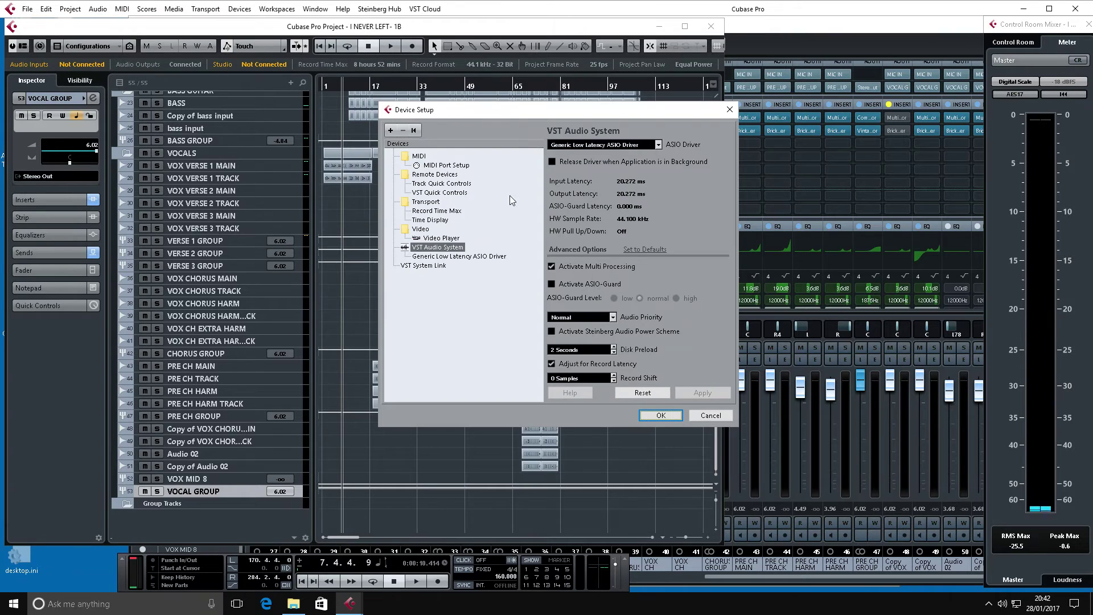
pyautogui.click(626, 144)
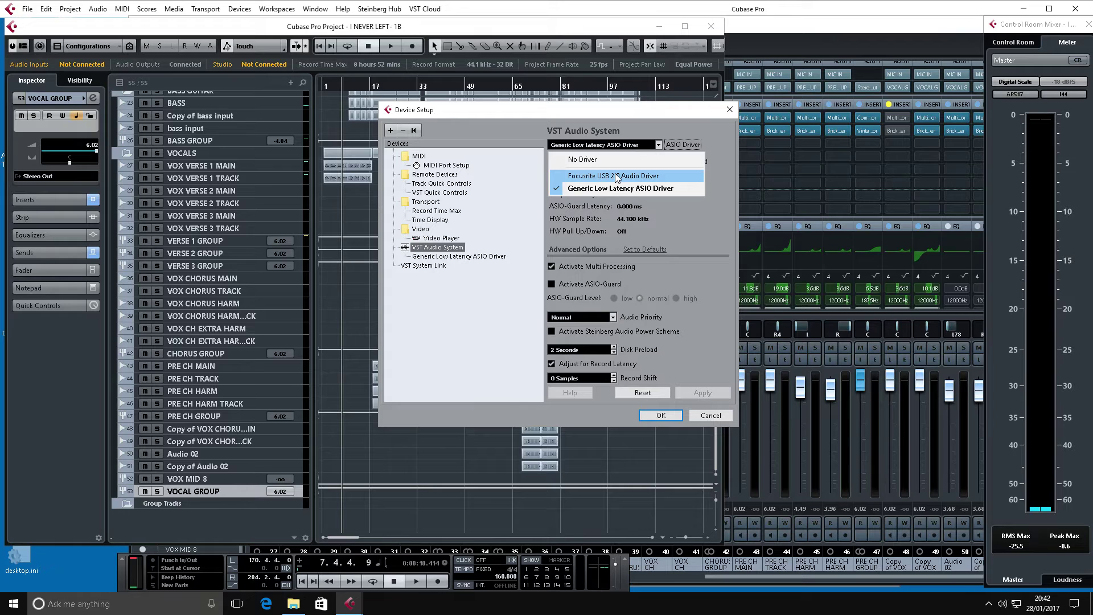
pyautogui.click(672, 416)
pyautogui.click(672, 417)
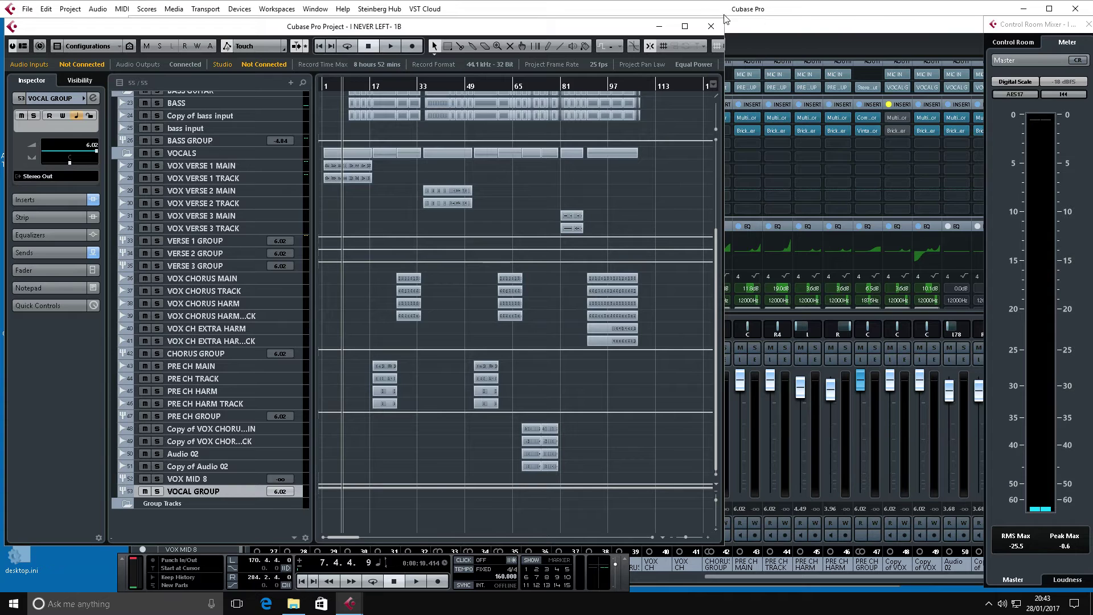
# - Close I NEVER LEFT- 1B without saving, then close the VST Connections and Explorer windows
pyautogui.click(712, 28)
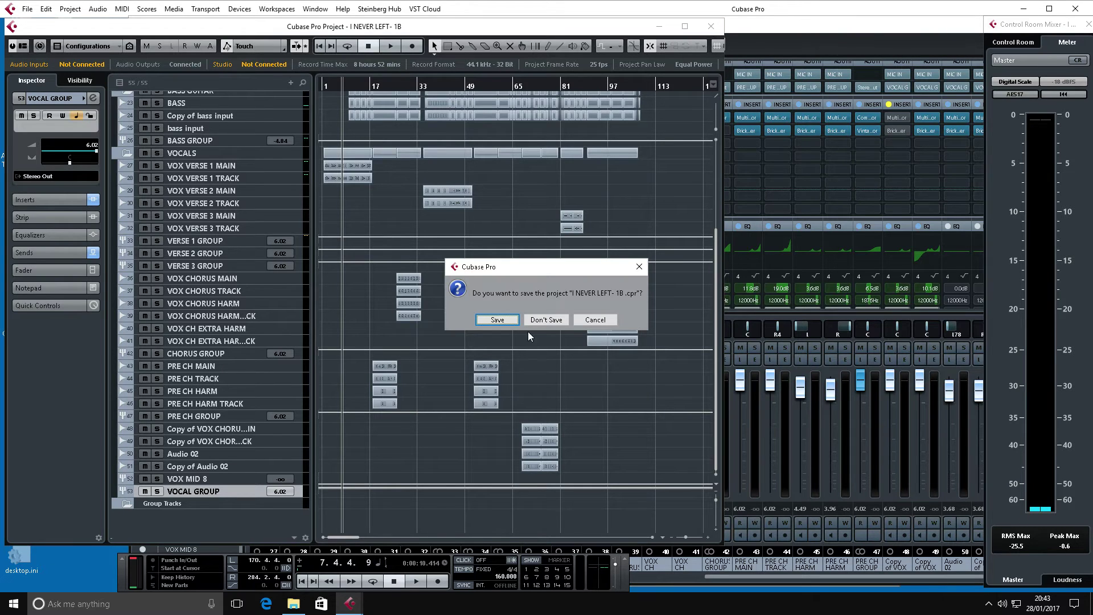
pyautogui.click(541, 322)
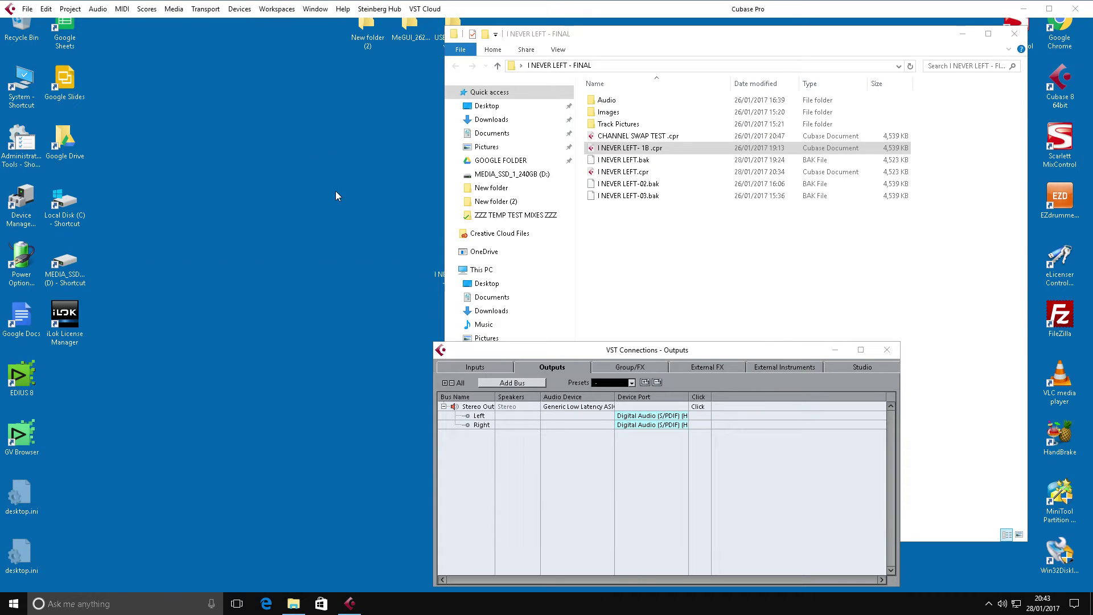
pyautogui.click(995, 60)
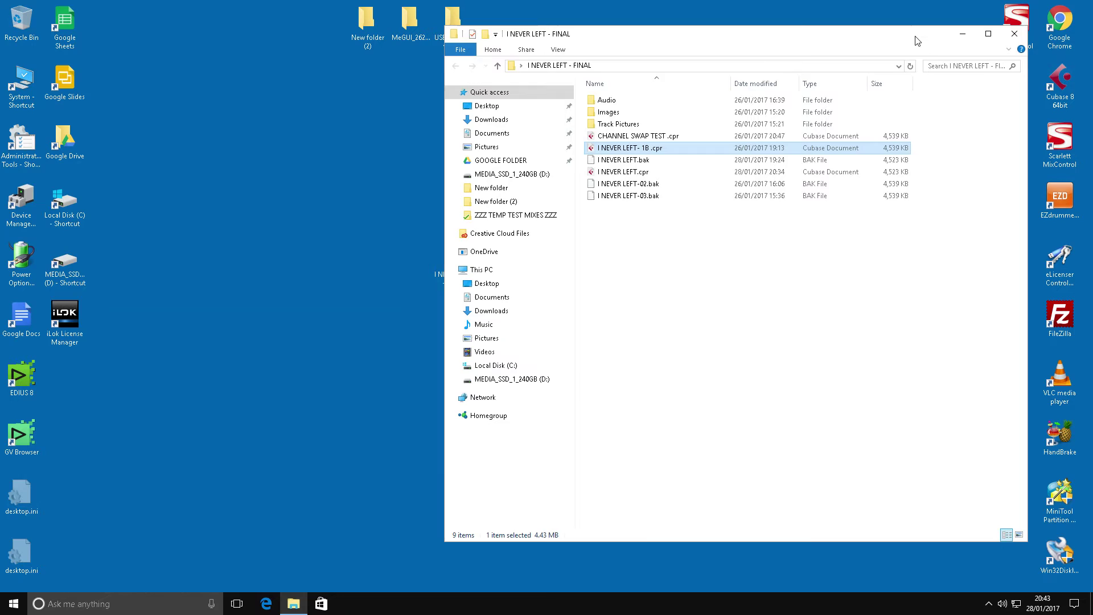
pyautogui.moveTo(916, 40); pyautogui.dragTo(816, 102)
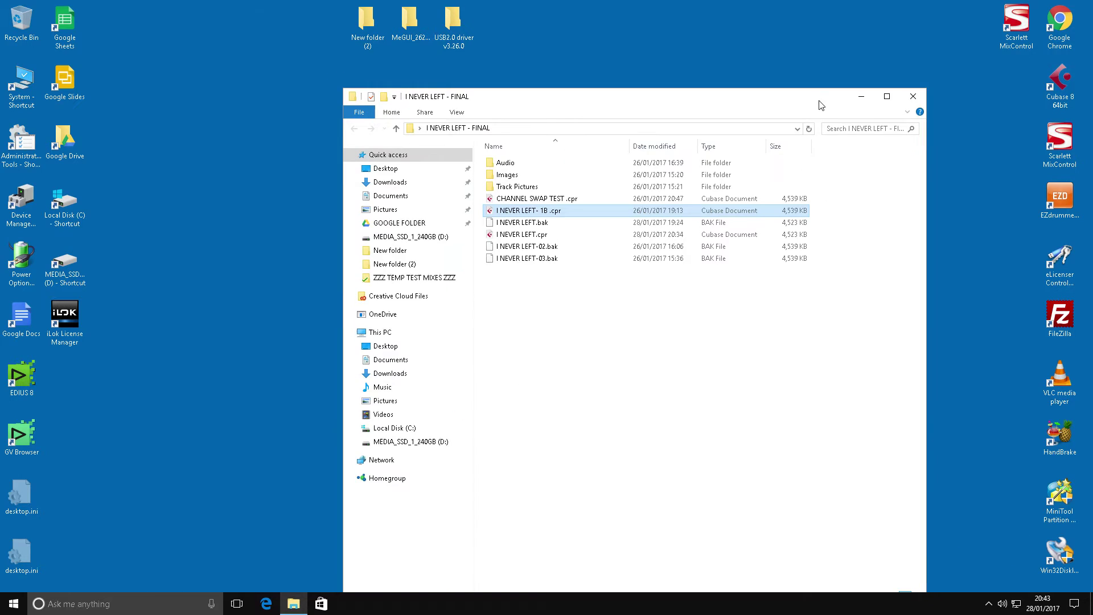
pyautogui.click(914, 98)
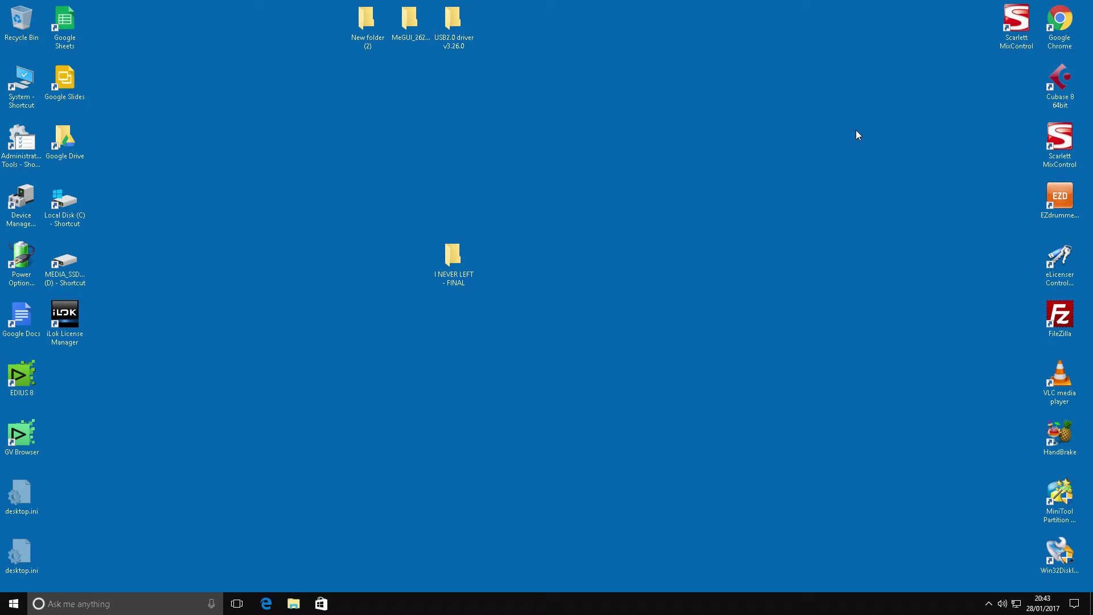
# - Launch CambridgeAudioUSB_DriverSetup_v3.26.0.exe from the USB2.0 driver v3.26.0 folder, allowing it to make changes
pyautogui.doubleClick(453, 19)
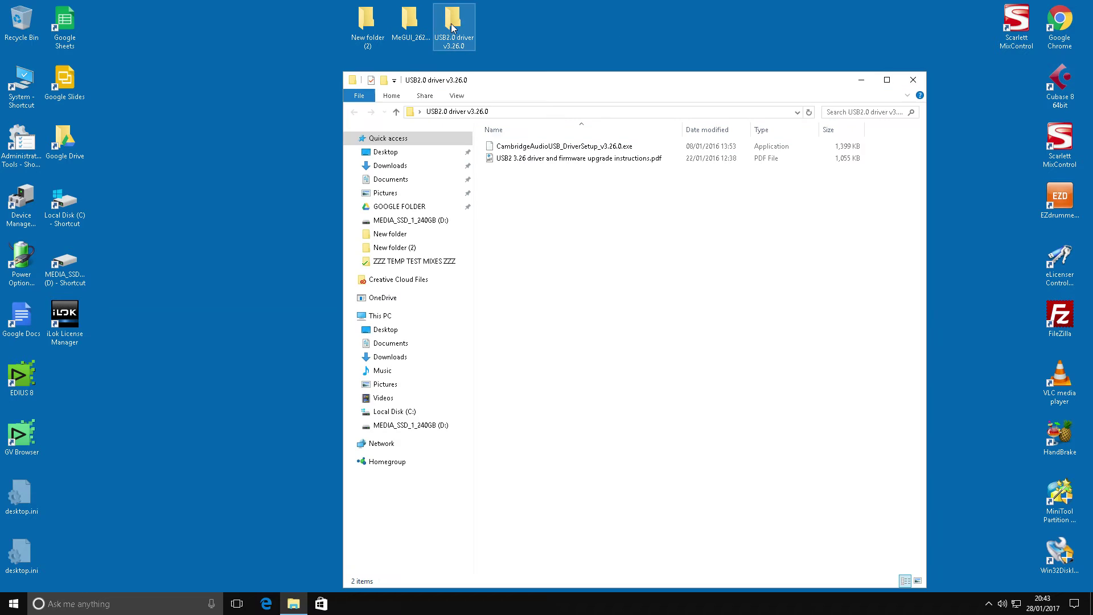
pyautogui.doubleClick(564, 146)
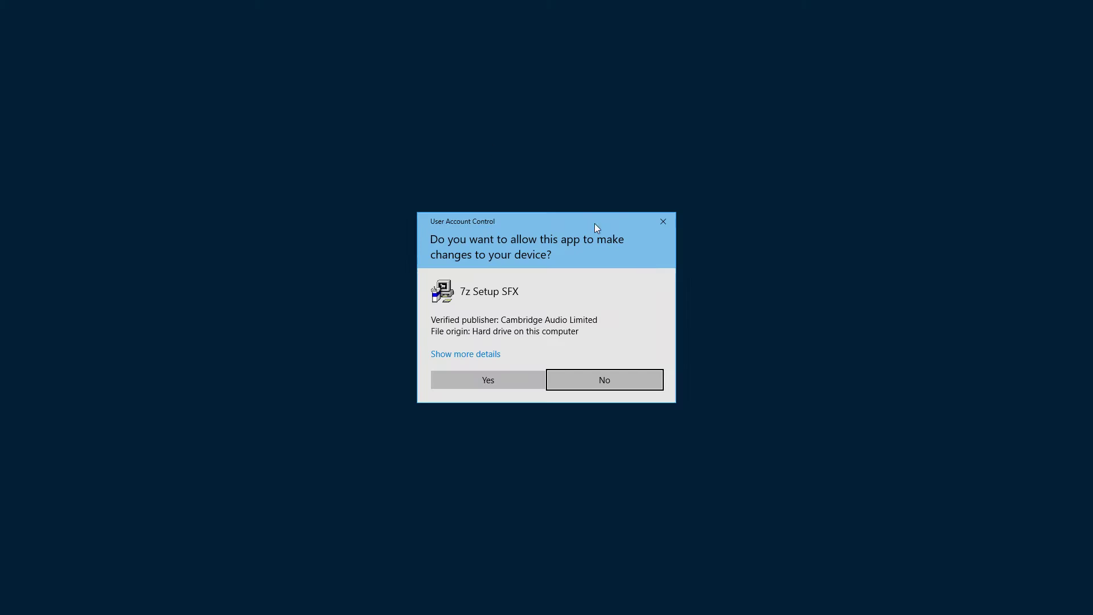
pyautogui.click(504, 378)
pyautogui.click(575, 400)
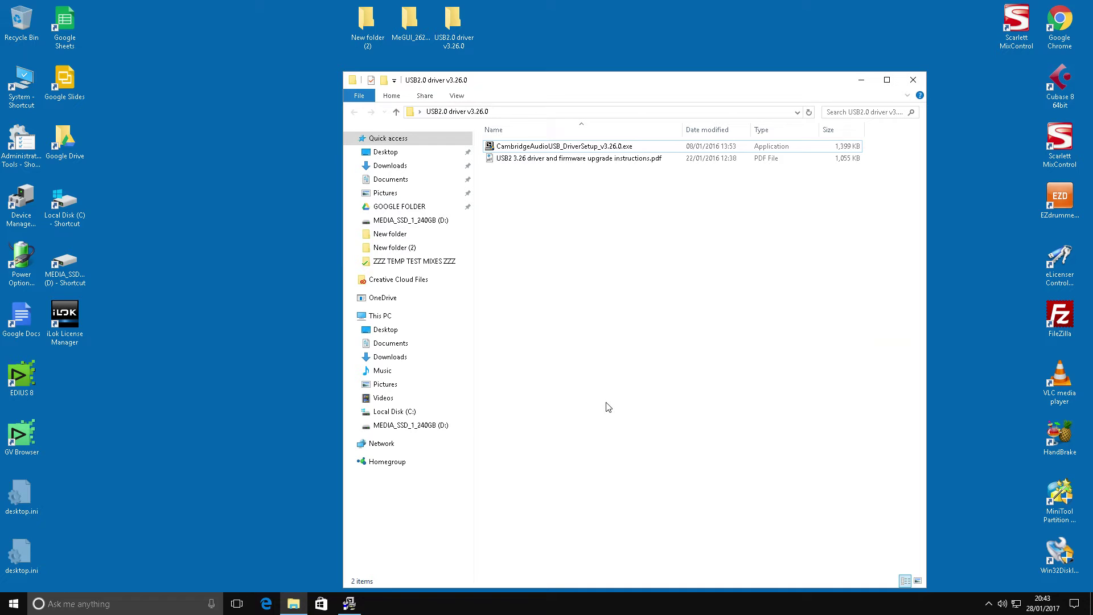
pyautogui.moveTo(631, 81); pyautogui.dragTo(631, 514)
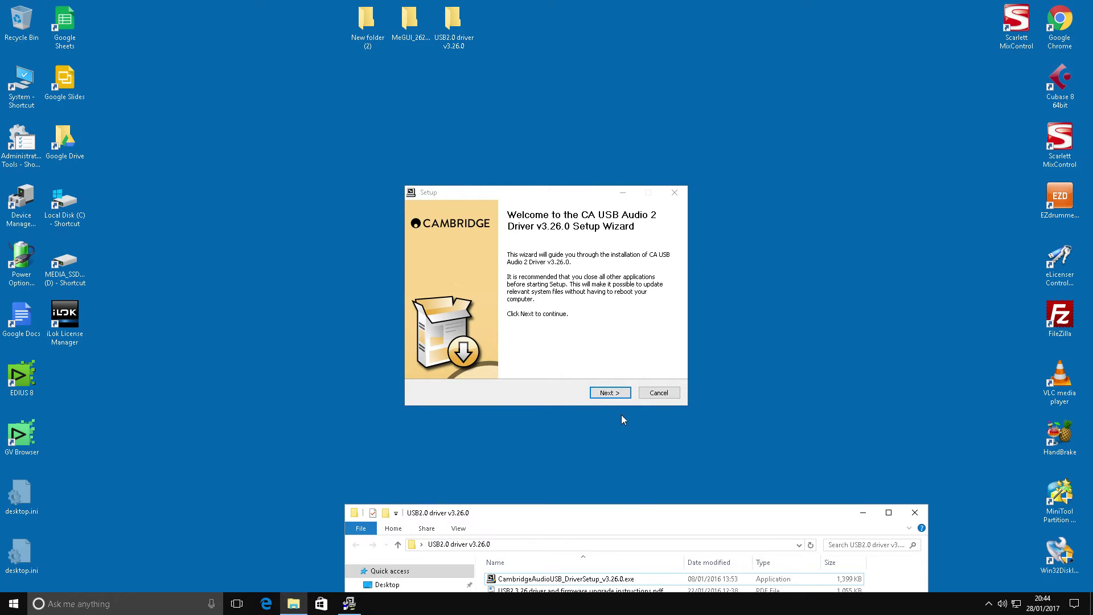
# - Install CA USB Audio 2 Driver v3.26.0 to the default folder and exit, reconnecting later
pyautogui.click(608, 393)
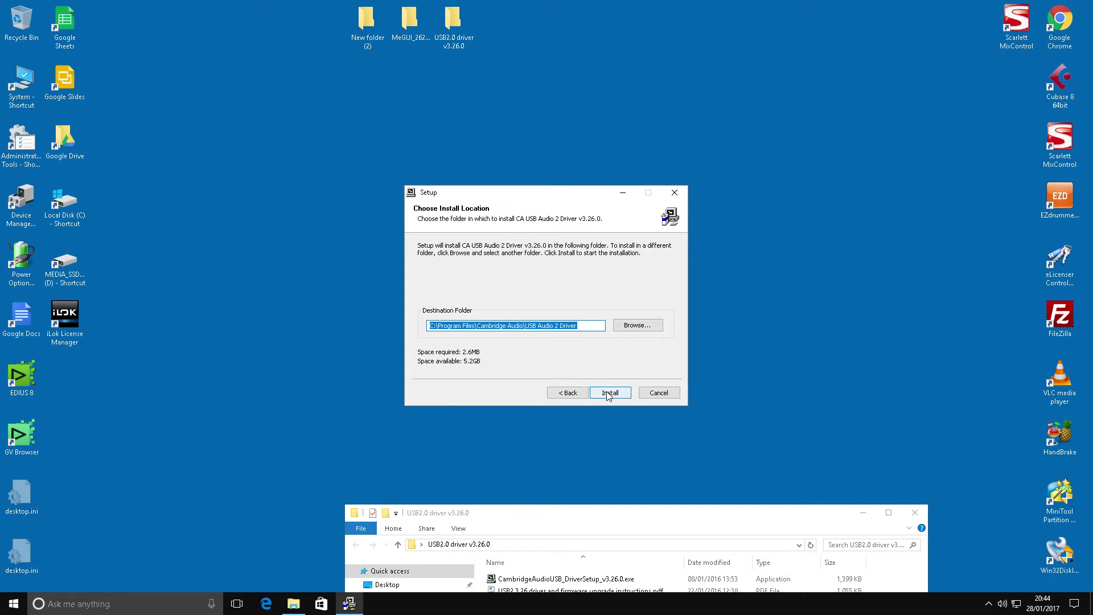
pyautogui.click(608, 393)
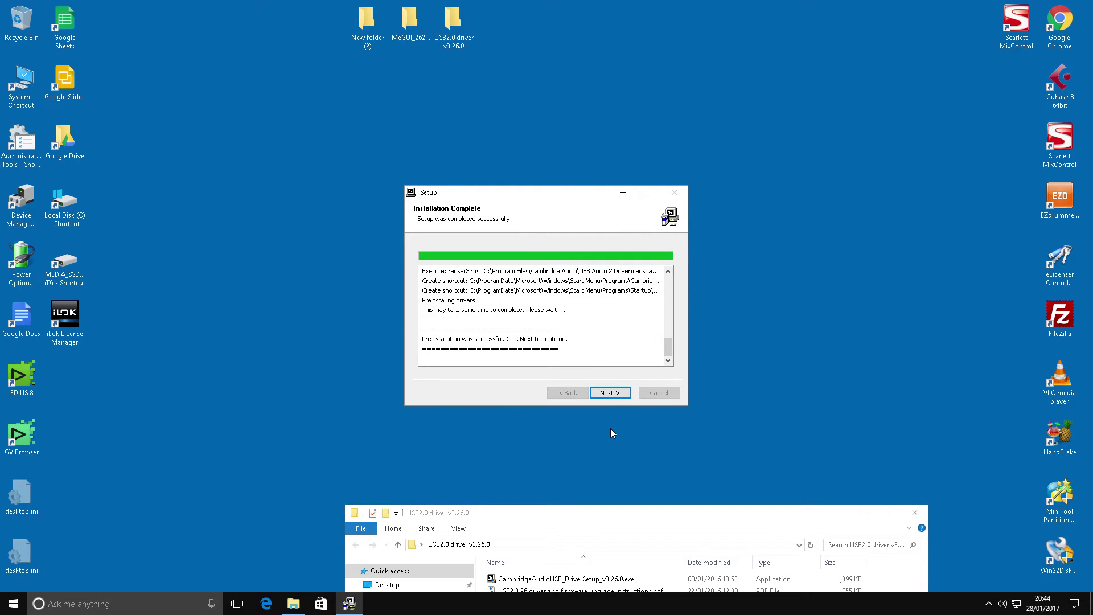
pyautogui.click(611, 392)
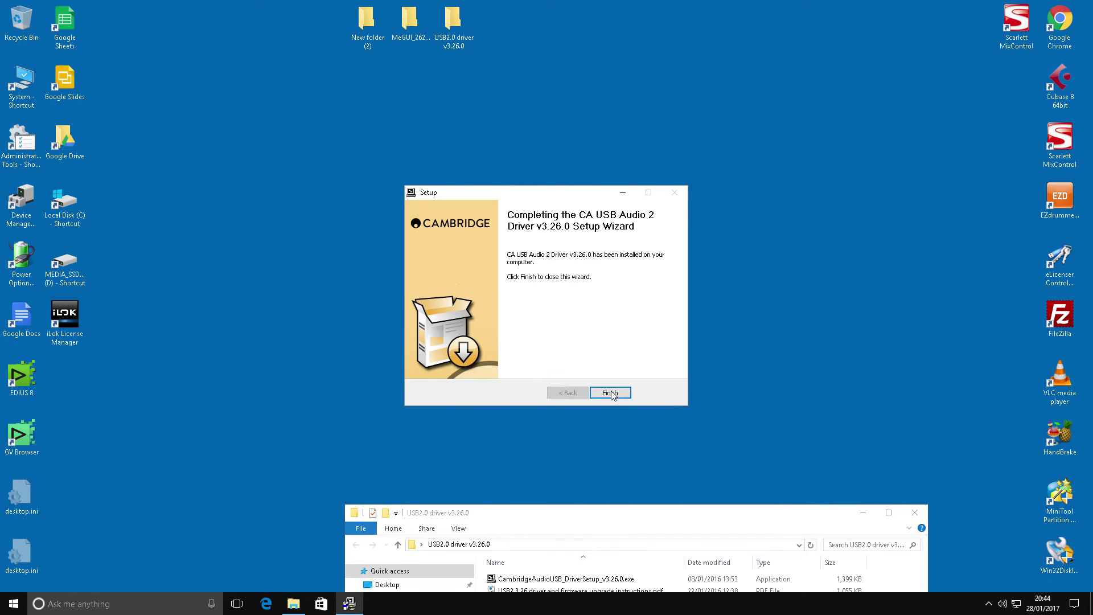
pyautogui.click(610, 392)
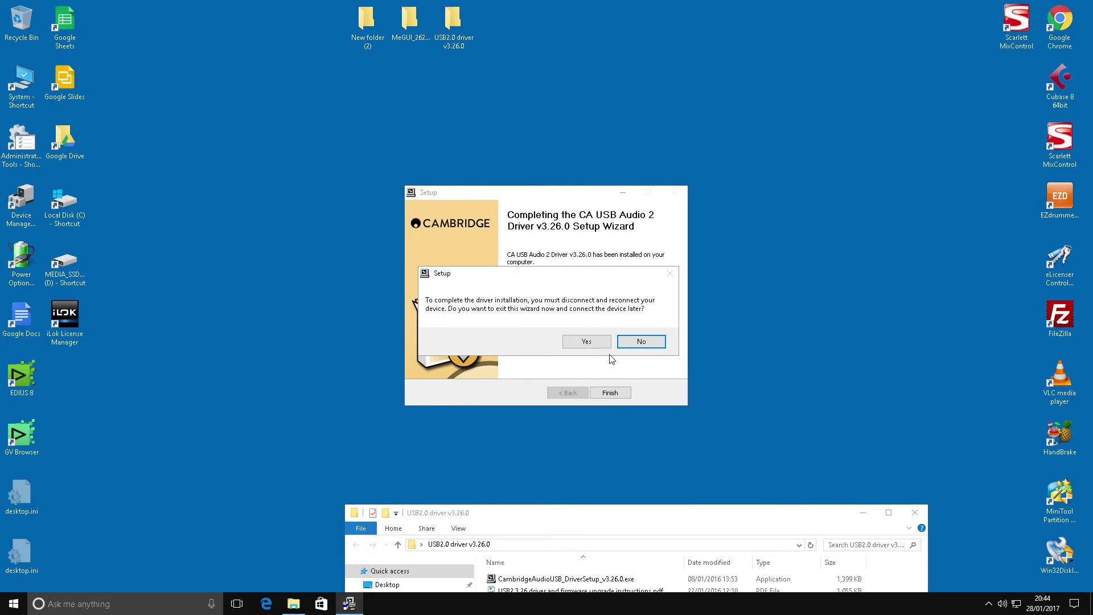
pyautogui.click(591, 341)
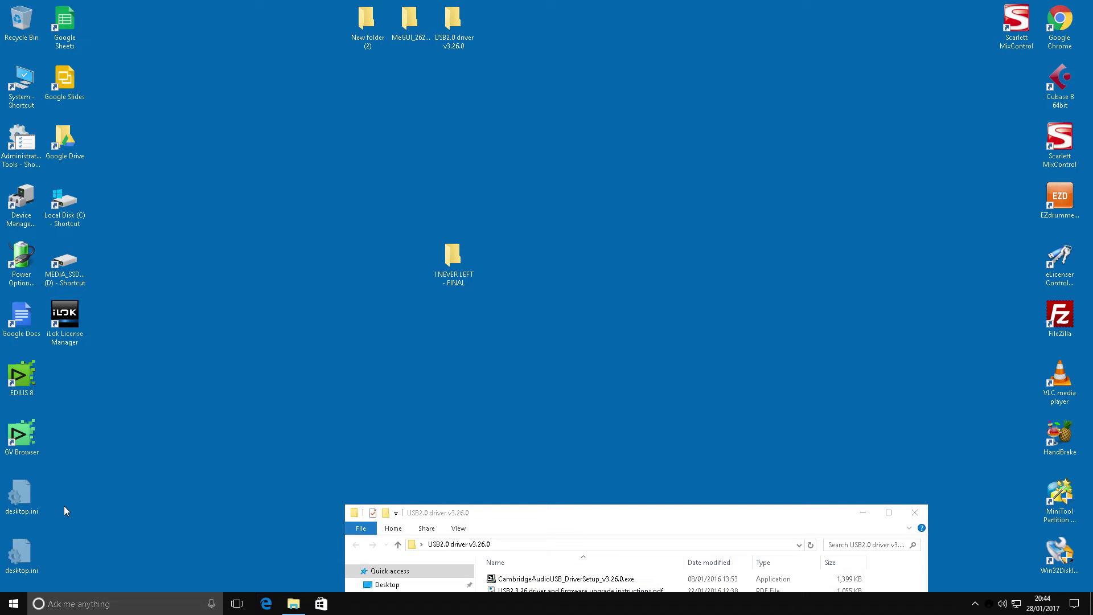
# - Open CA Control Panel from the Cambridge Audio Start group, confirm no USB audio device, and close it
pyautogui.click(13, 605)
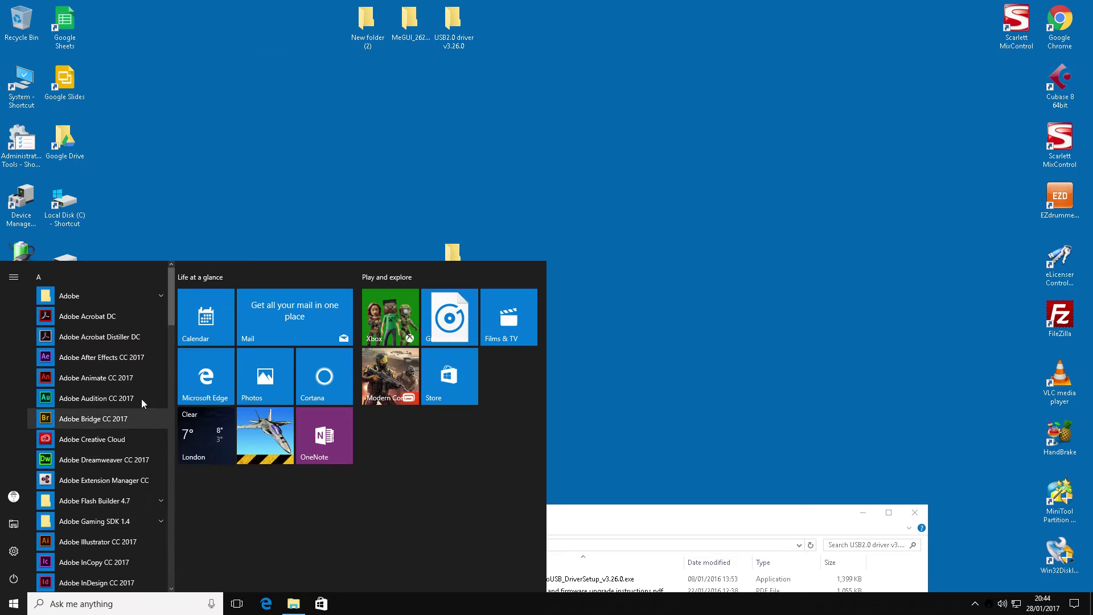
pyautogui.moveTo(171, 304); pyautogui.dragTo(172, 387)
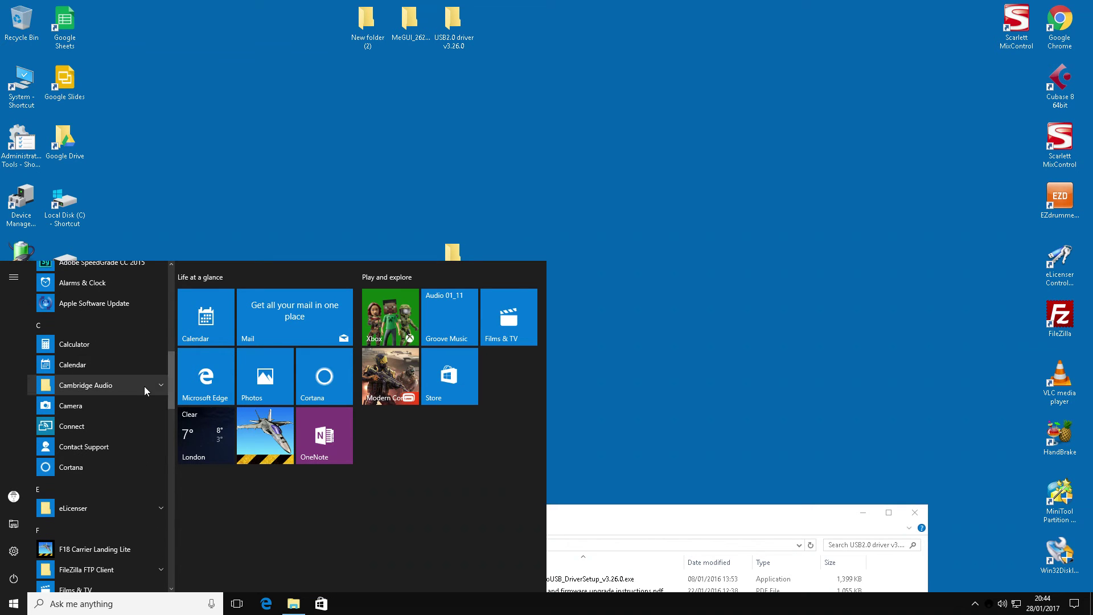
pyautogui.click(144, 386)
pyautogui.click(92, 405)
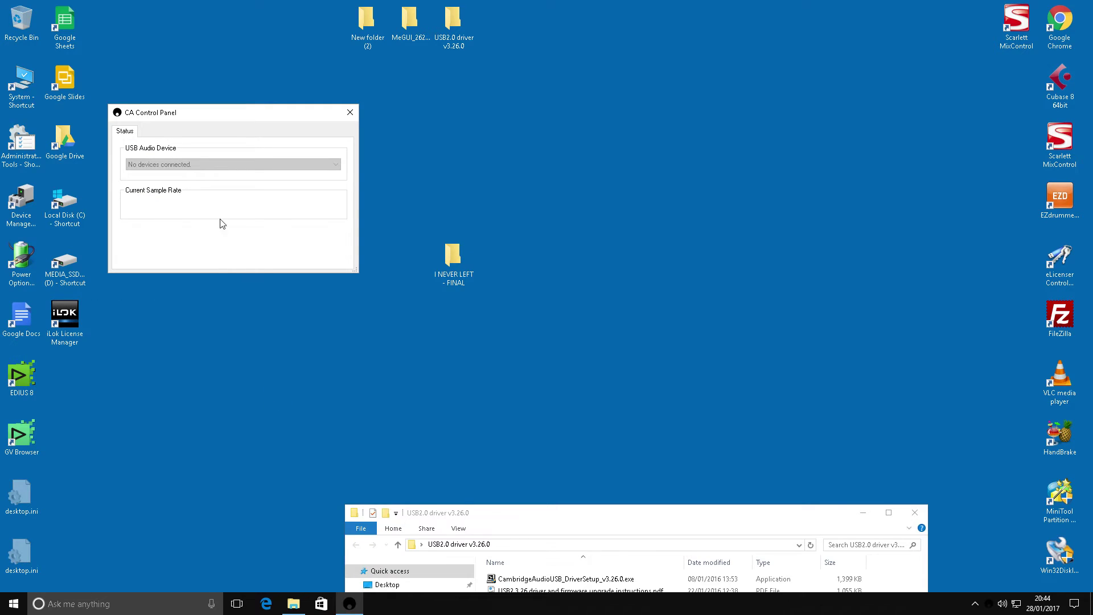
pyautogui.moveTo(525, 133); pyautogui.dragTo(718, 170)
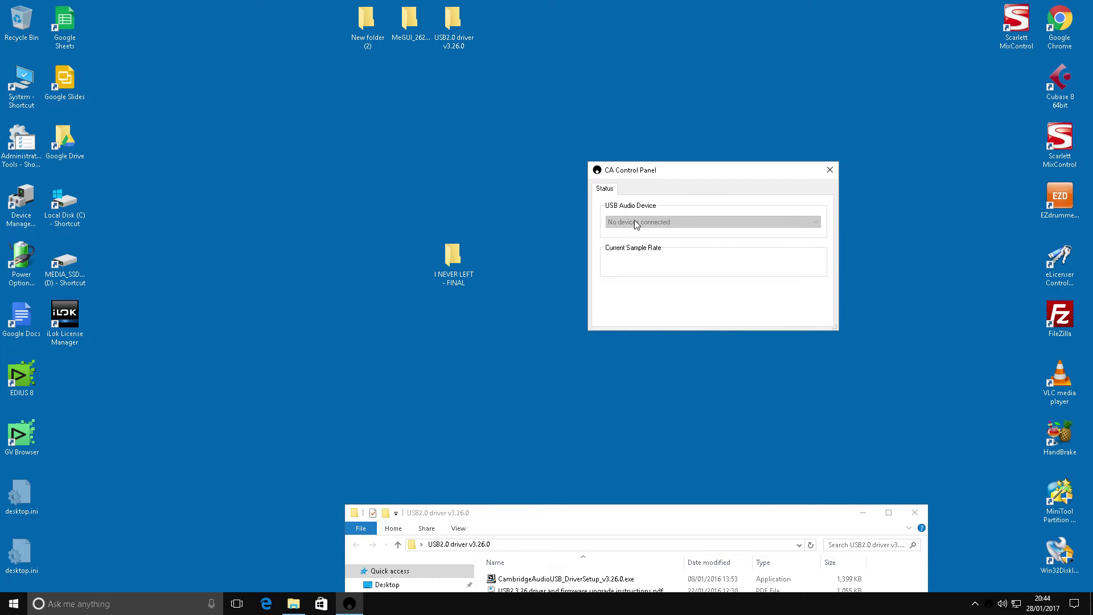
pyautogui.click(829, 173)
pyautogui.click(6, 607)
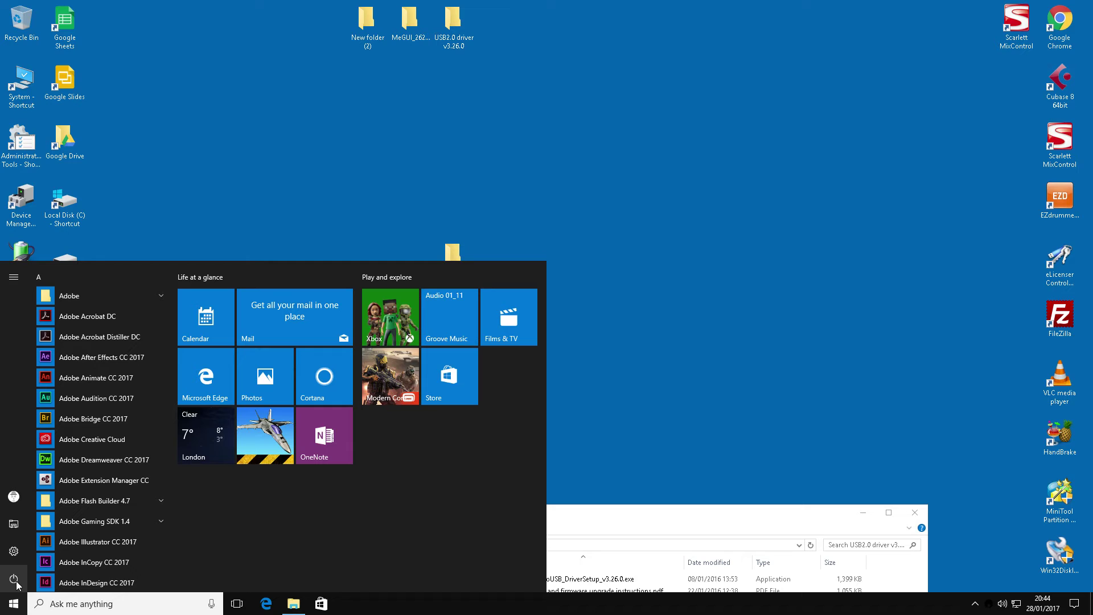
# - Restart Windows from the Start menu's power options
pyautogui.click(15, 581)
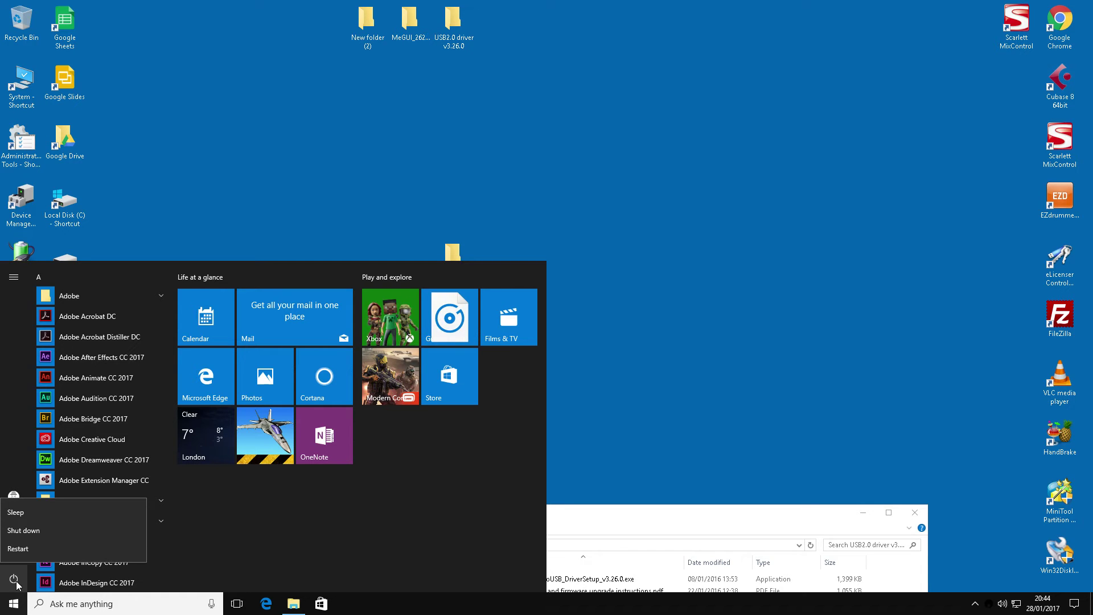
pyautogui.click(24, 548)
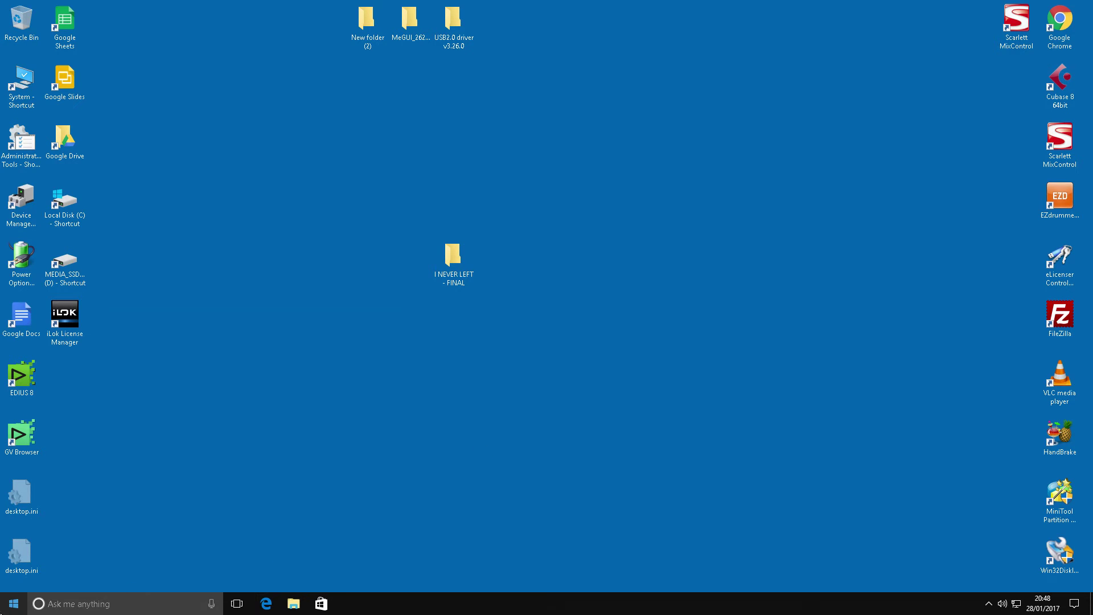
pyautogui.click(13, 608)
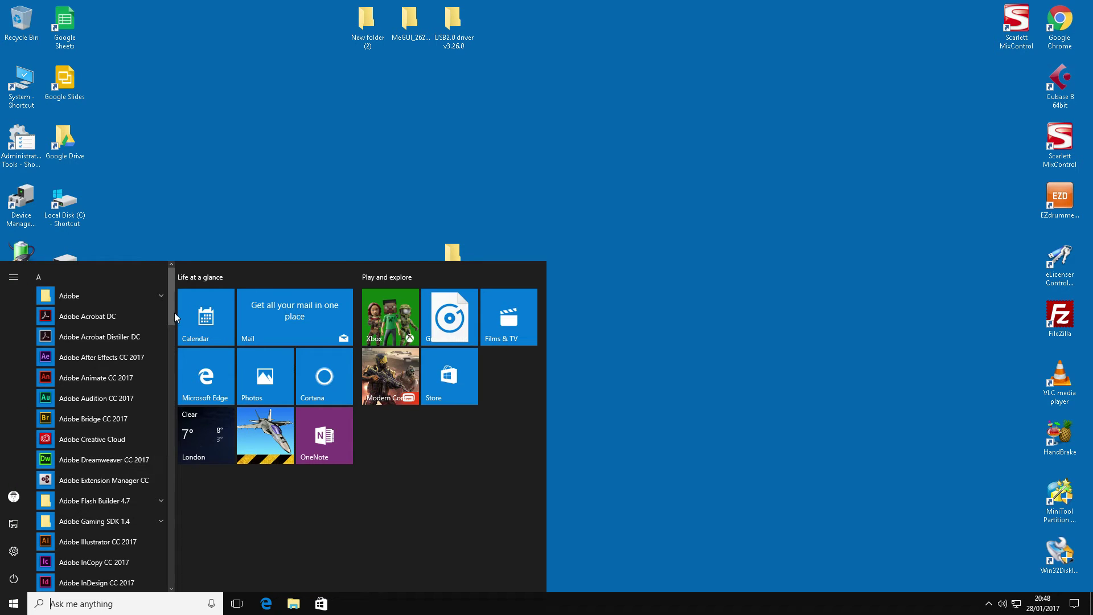
# - Relaunch CA Control Panel, see 'No devices connected' on the Status tab, and close it
pyautogui.moveTo(170, 310); pyautogui.dragTo(173, 395)
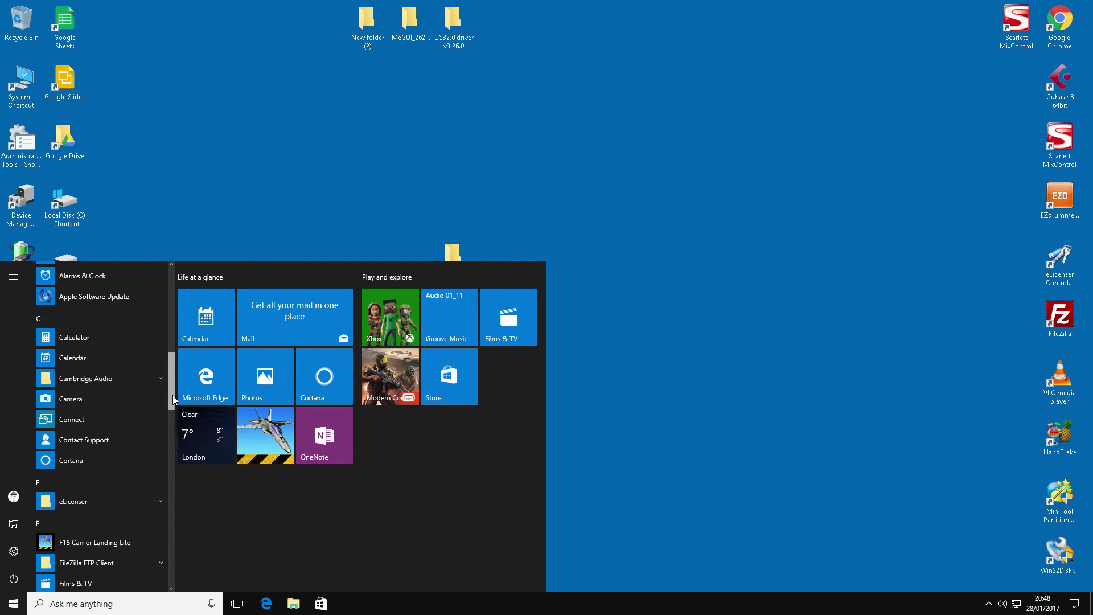
pyautogui.click(98, 379)
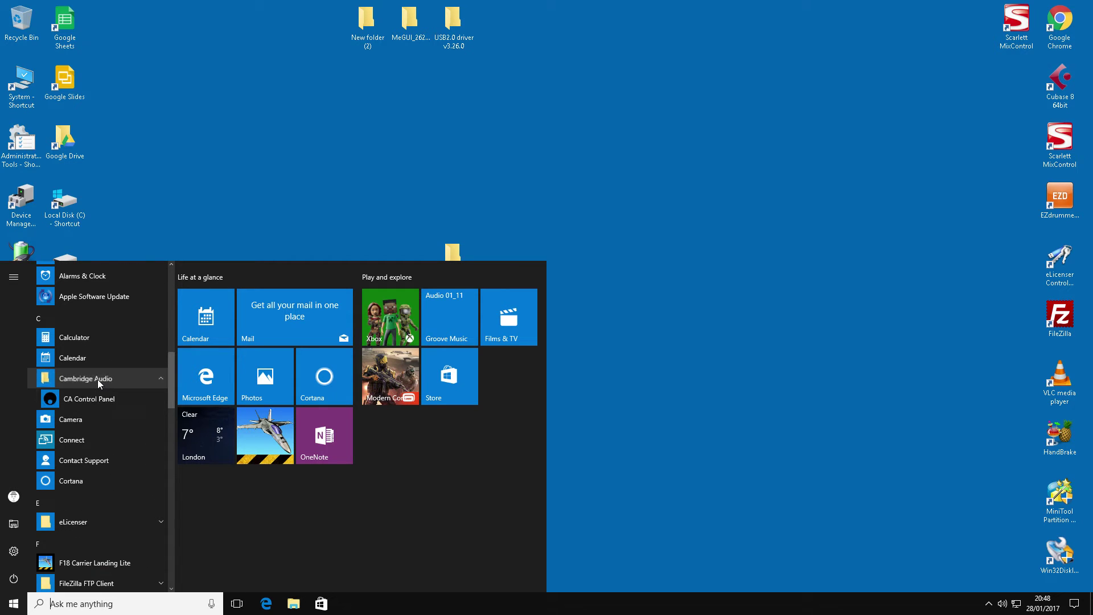
pyautogui.click(70, 398)
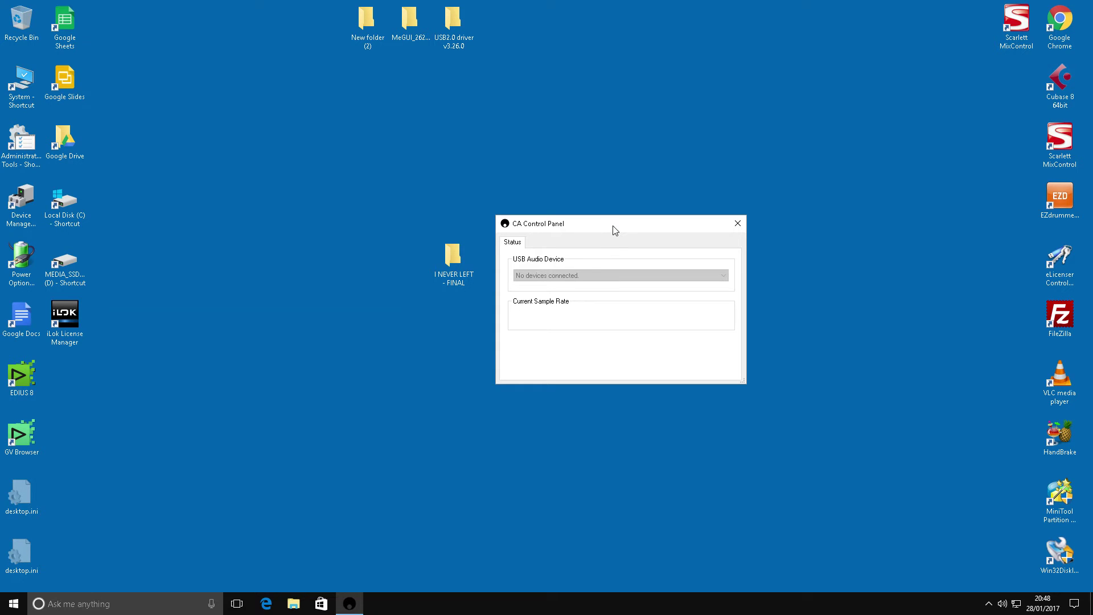
pyautogui.moveTo(615, 230); pyautogui.dragTo(621, 238)
pyautogui.click(743, 233)
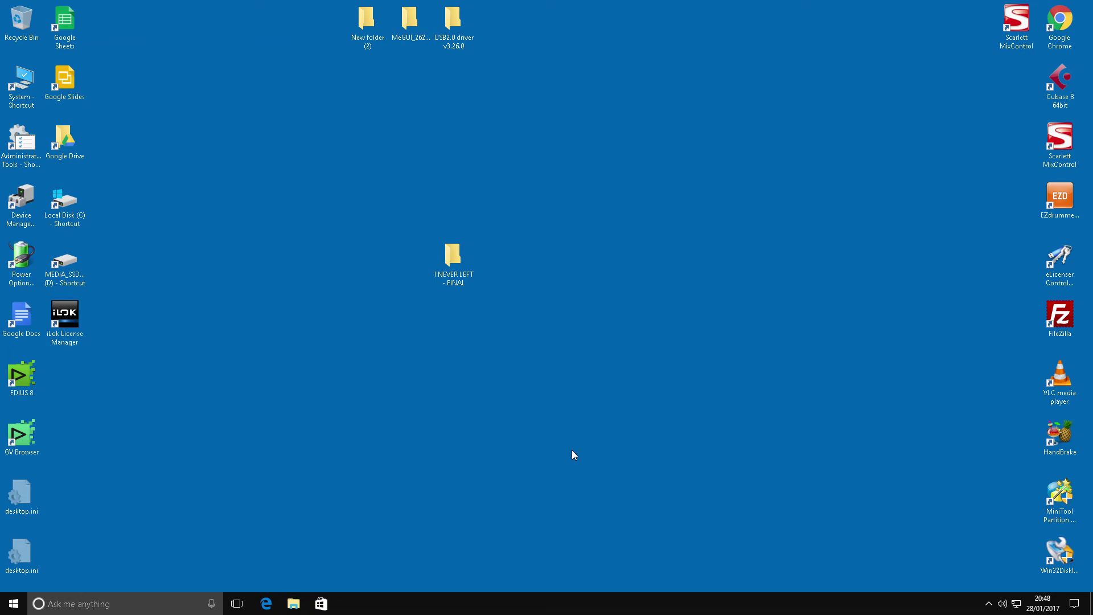
# - Reopen CA Control Panel and confirm it detects CA DacMagicXS 2.0 at 48000 Hz
pyautogui.click(14, 604)
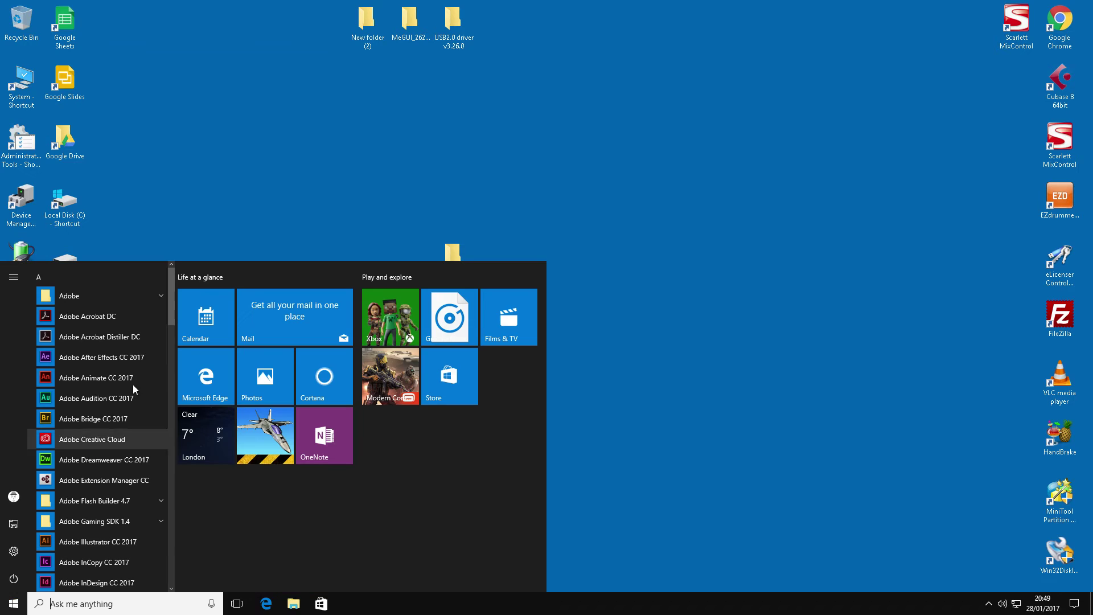
pyautogui.moveTo(169, 294); pyautogui.dragTo(171, 381)
pyautogui.click(119, 388)
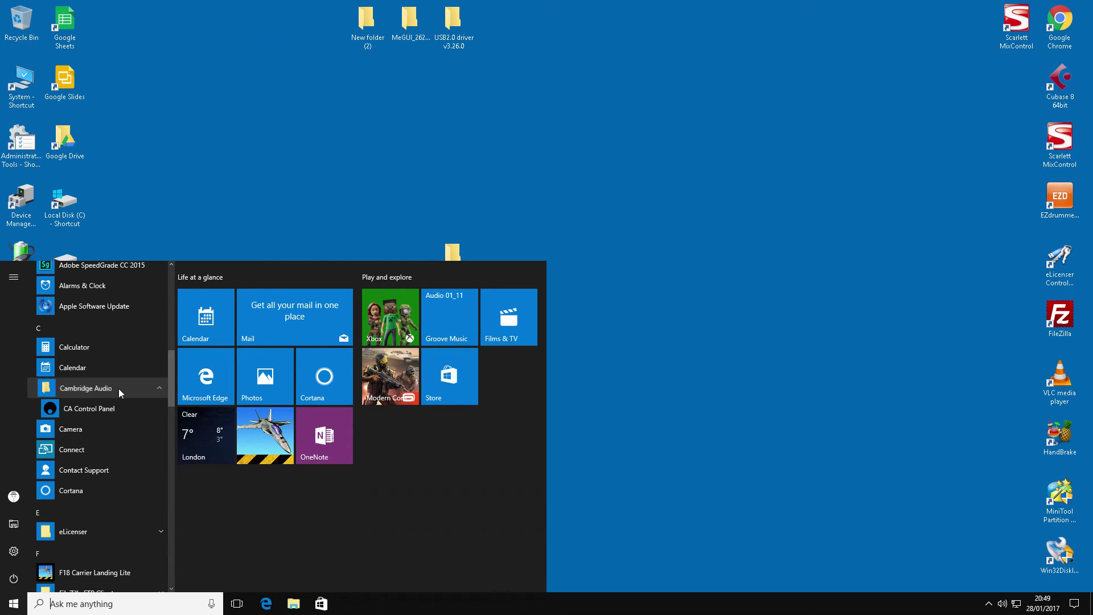
pyautogui.click(110, 413)
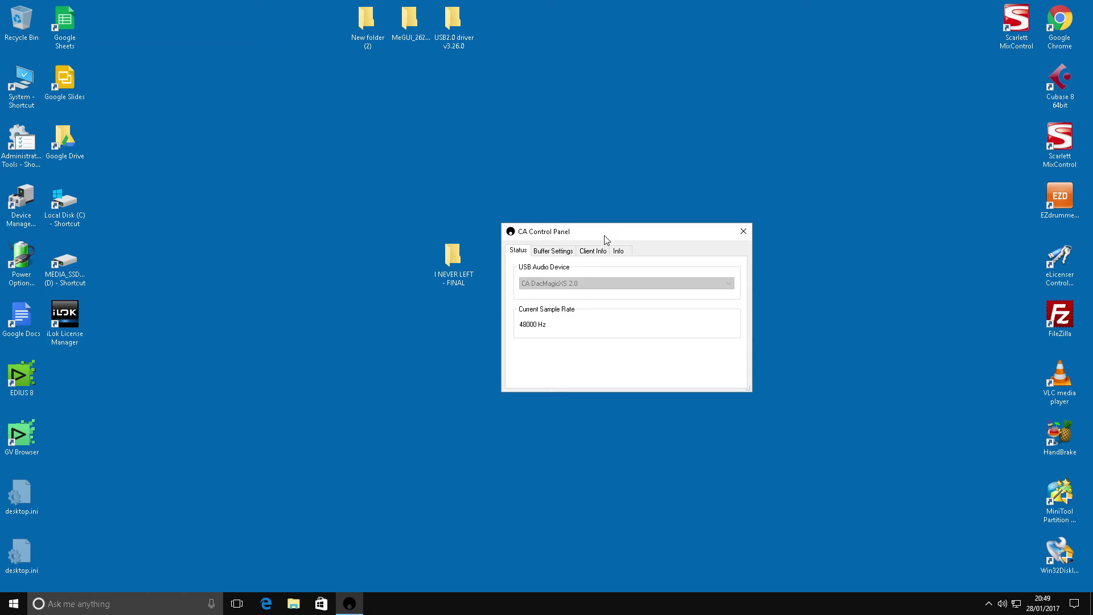
pyautogui.moveTo(605, 229); pyautogui.dragTo(616, 226)
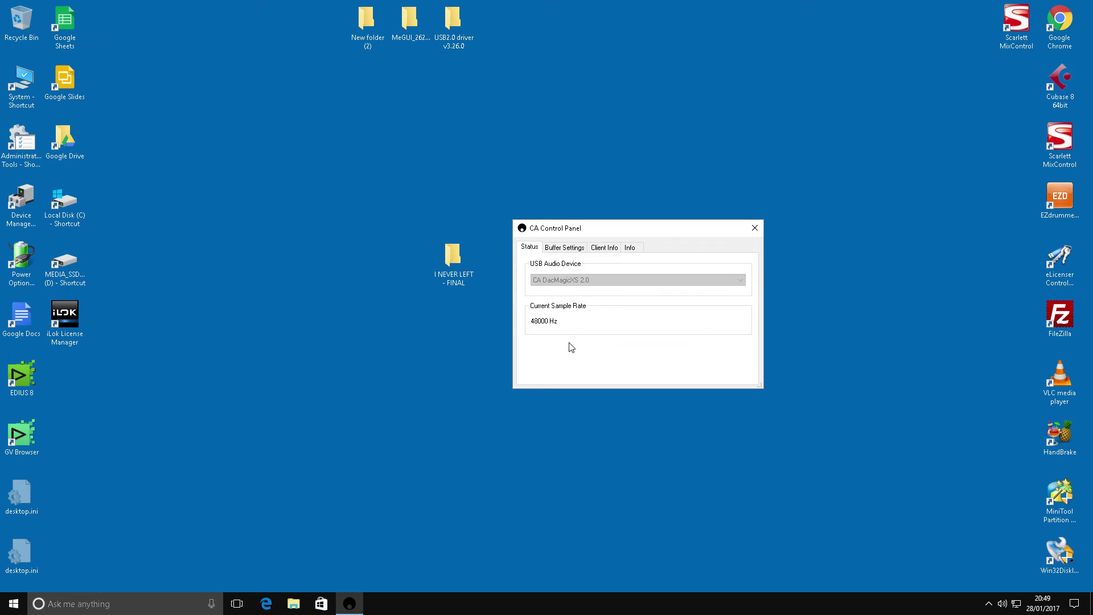
# - Close CA Control Panel and open I NEVER LEFT- 1B .cpr from the I NEVER LEFT - FINAL folder
pyautogui.click(754, 227)
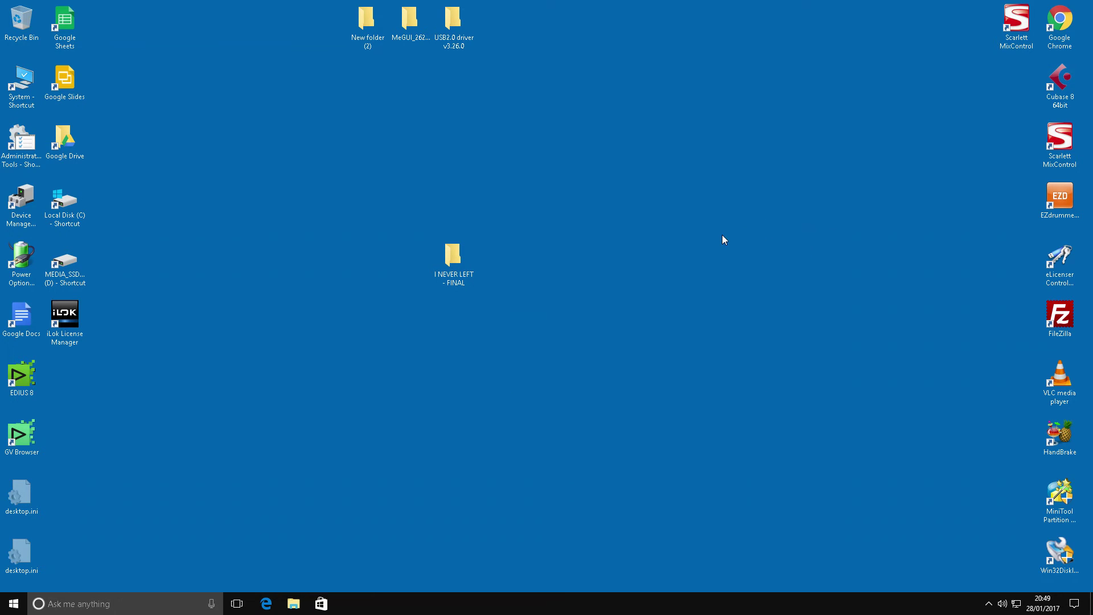
pyautogui.doubleClick(457, 262)
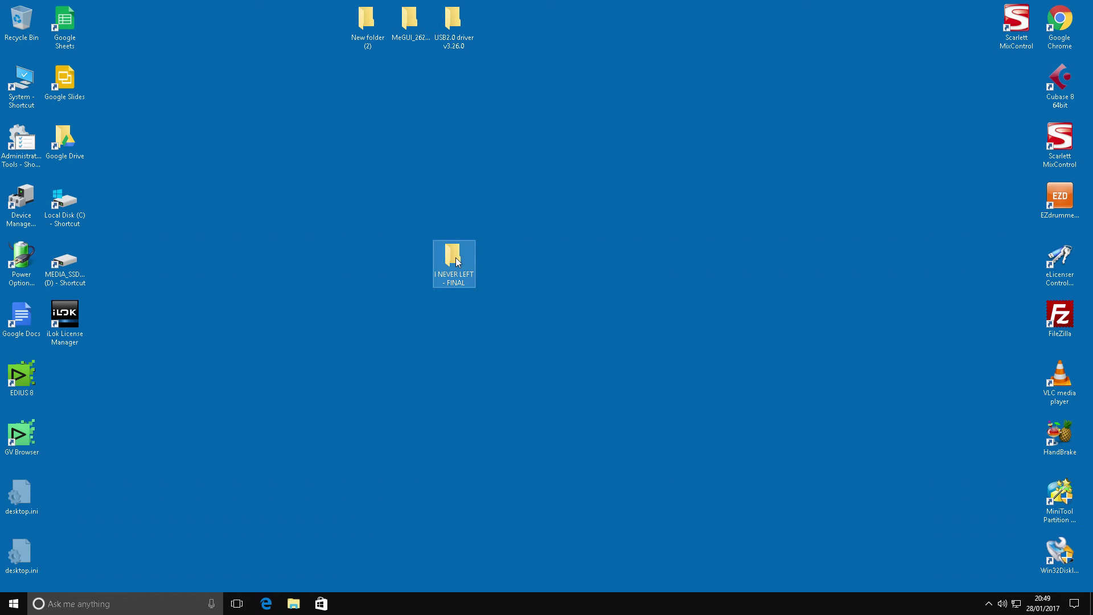
pyautogui.click(507, 196)
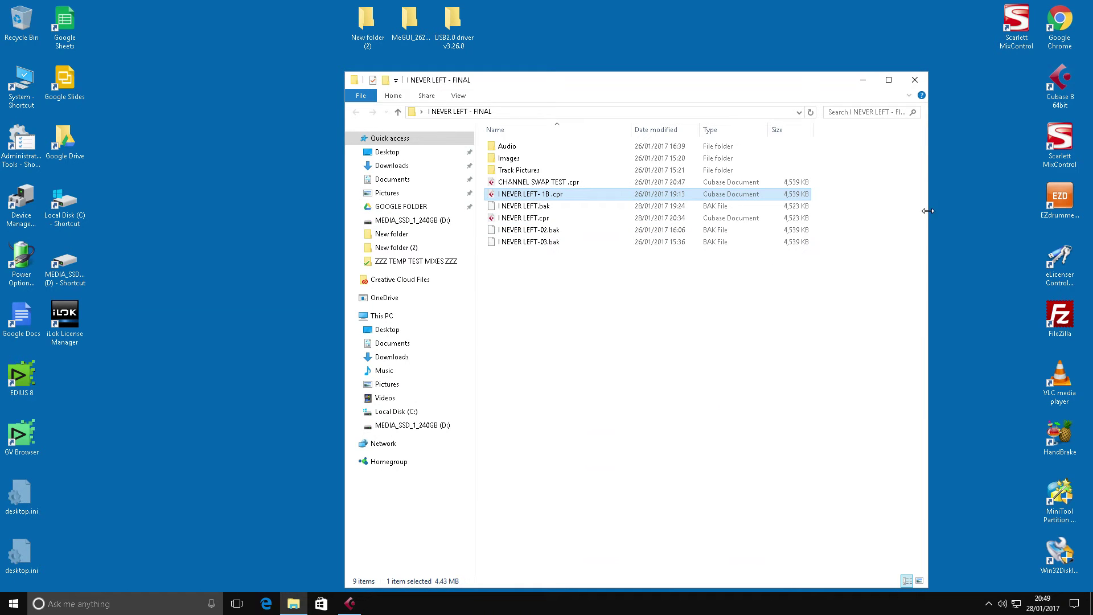
pyautogui.click(863, 79)
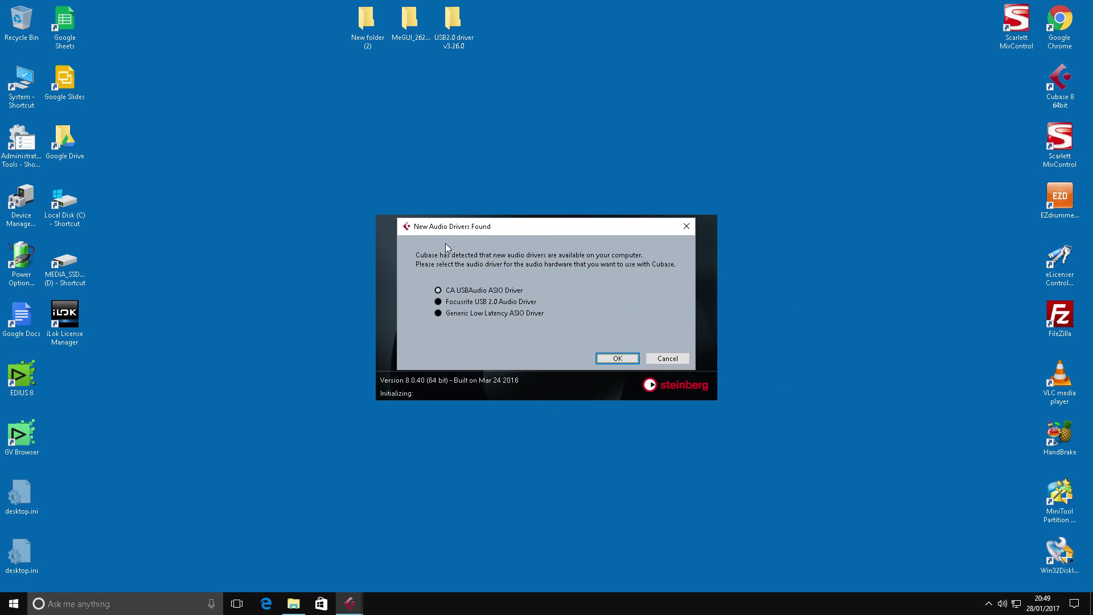
# - Choose CA USBAudio ASIO Driver in the New Audio Drivers Found dialog and confirm
pyautogui.click(441, 315)
pyautogui.click(438, 302)
pyautogui.click(438, 291)
pyautogui.click(610, 357)
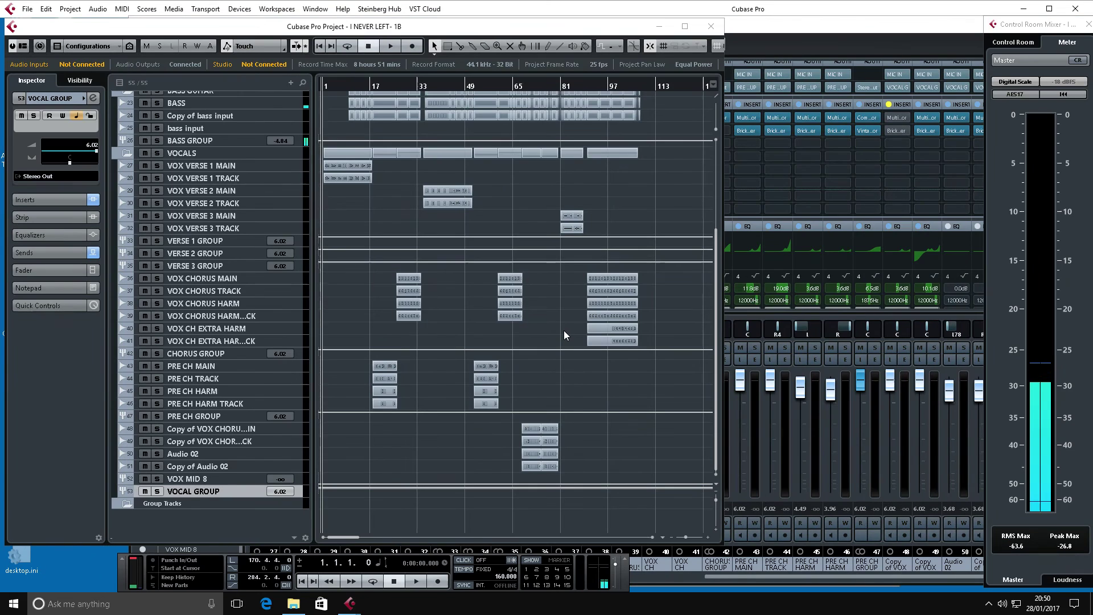
# - In Device Setup, switch the VST Audio System to CA USBAudio ASIO Driver and confirm
pyautogui.click(239, 11)
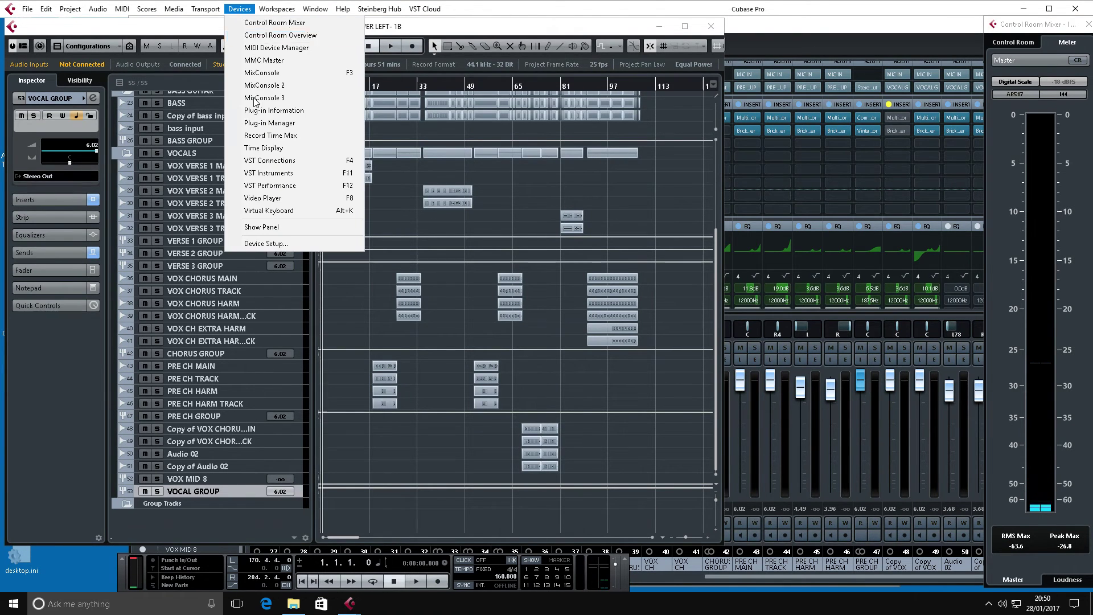
pyautogui.click(264, 244)
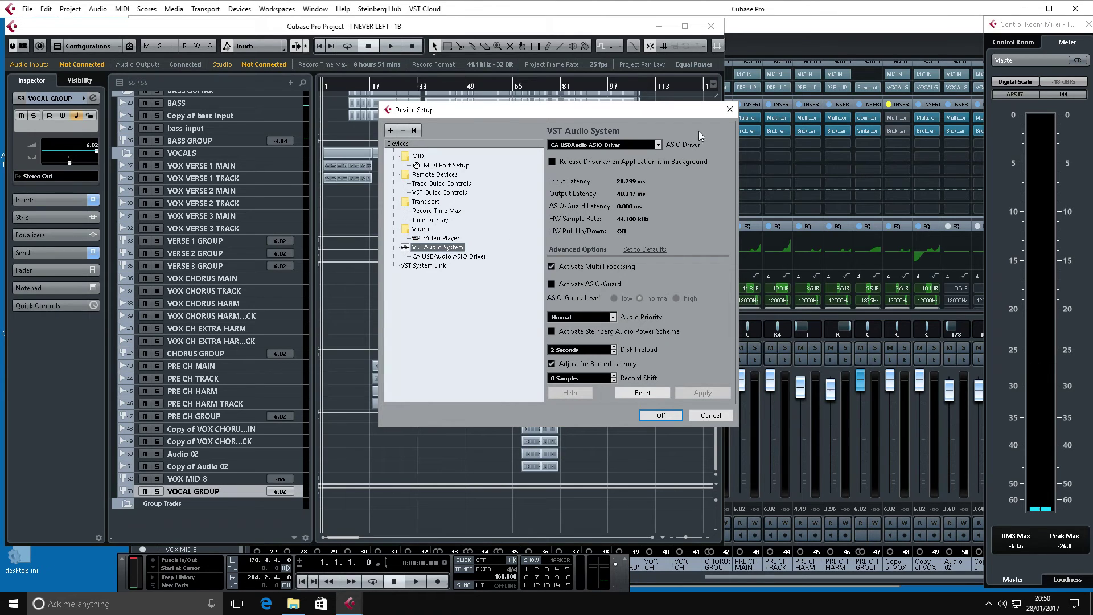
pyautogui.click(659, 145)
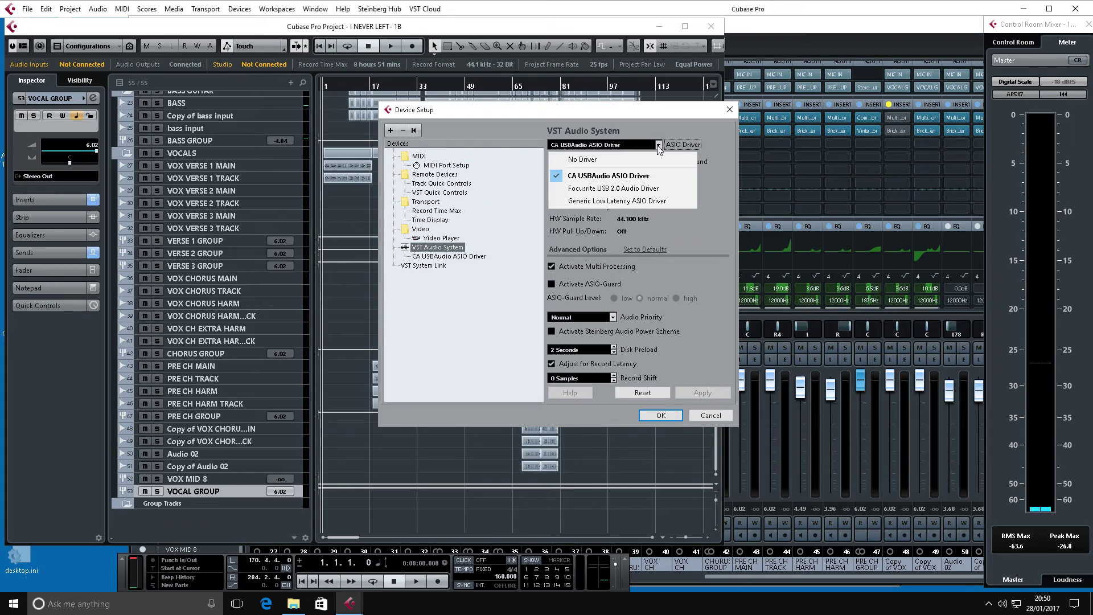
pyautogui.click(601, 177)
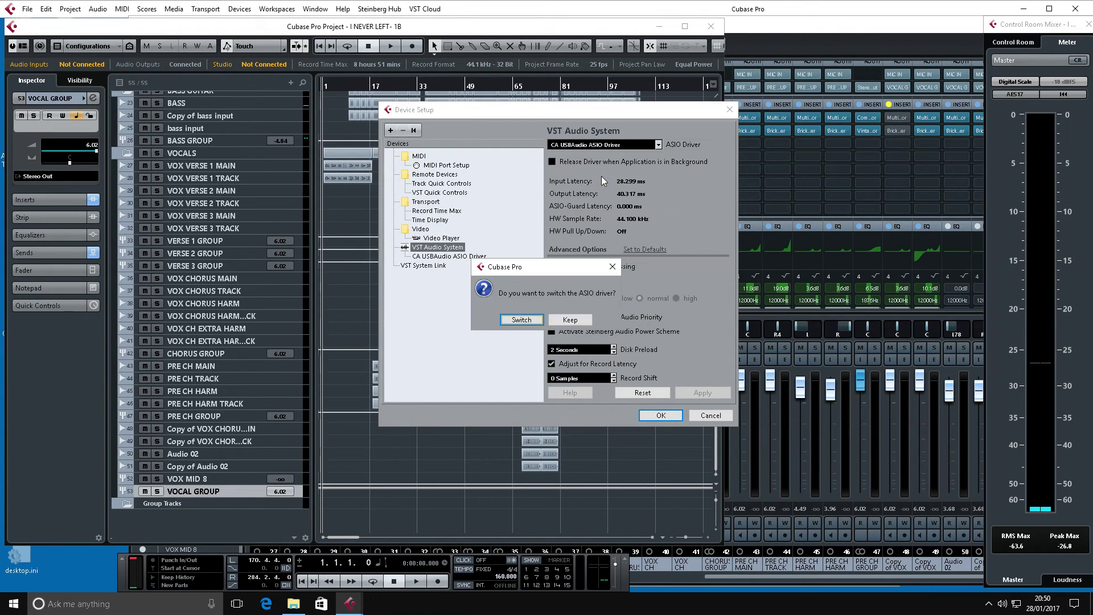
pyautogui.click(518, 320)
pyautogui.click(662, 415)
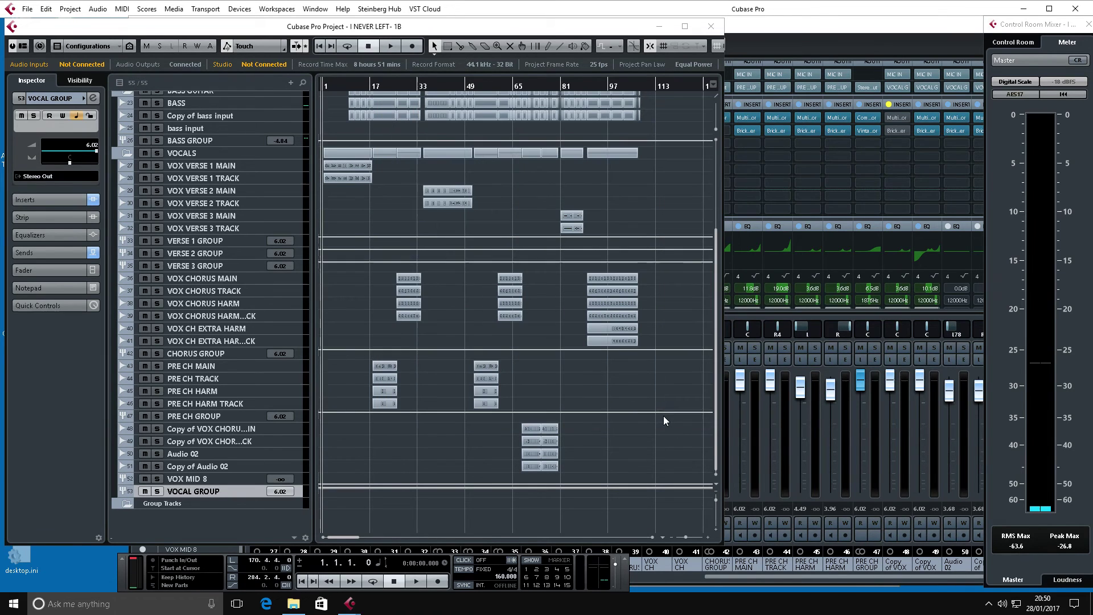
# - In VST Connections, assign CA USBAudio ASIO Driver as Stereo Out's audio device
pyautogui.click(239, 9)
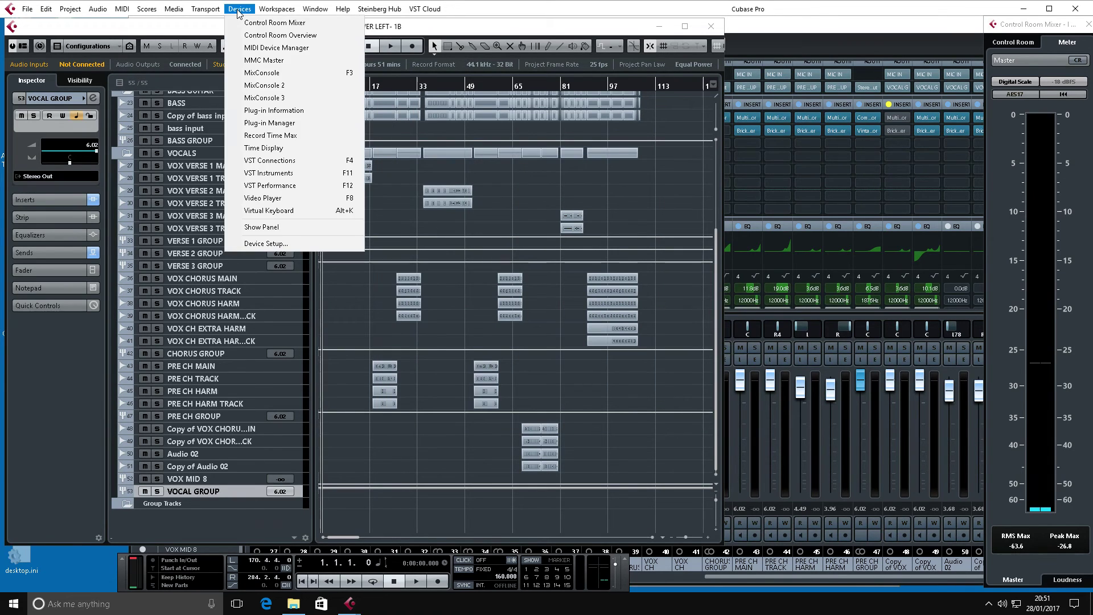
pyautogui.click(294, 159)
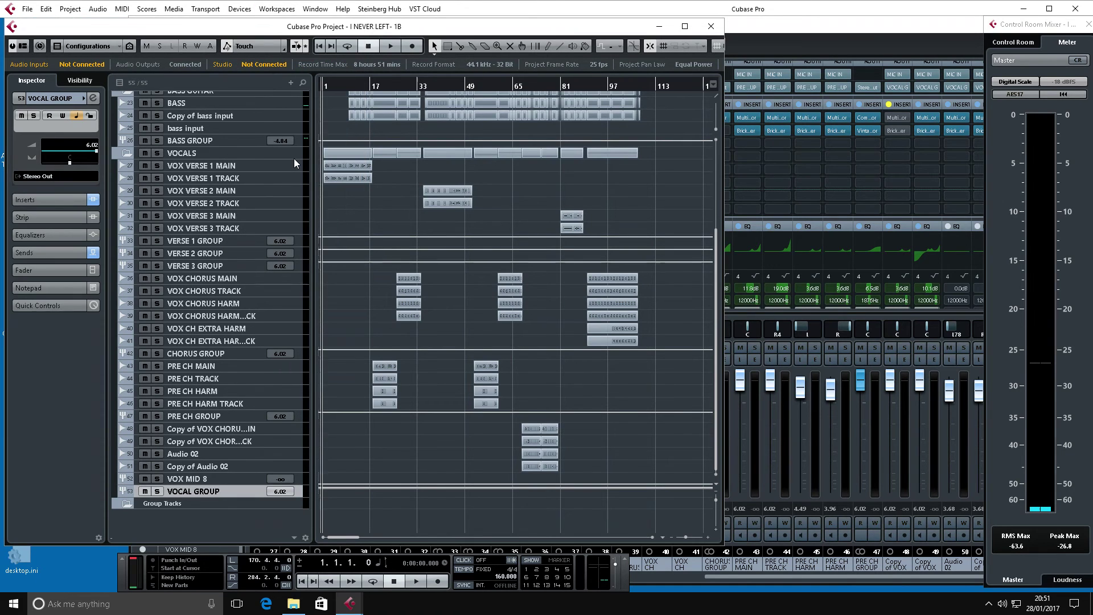
pyautogui.click(242, 10)
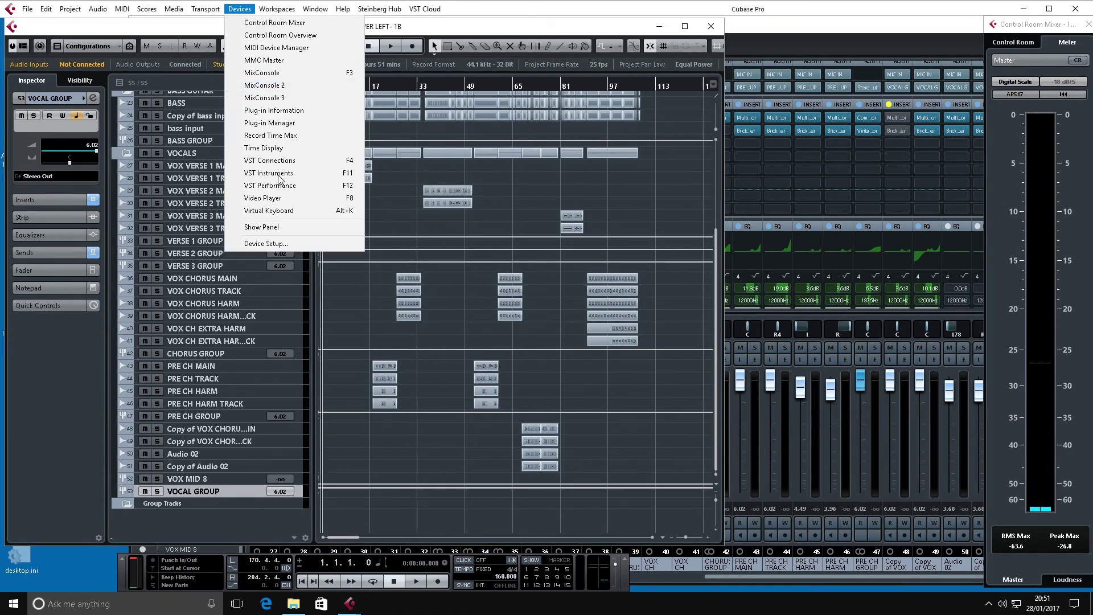
pyautogui.click(288, 161)
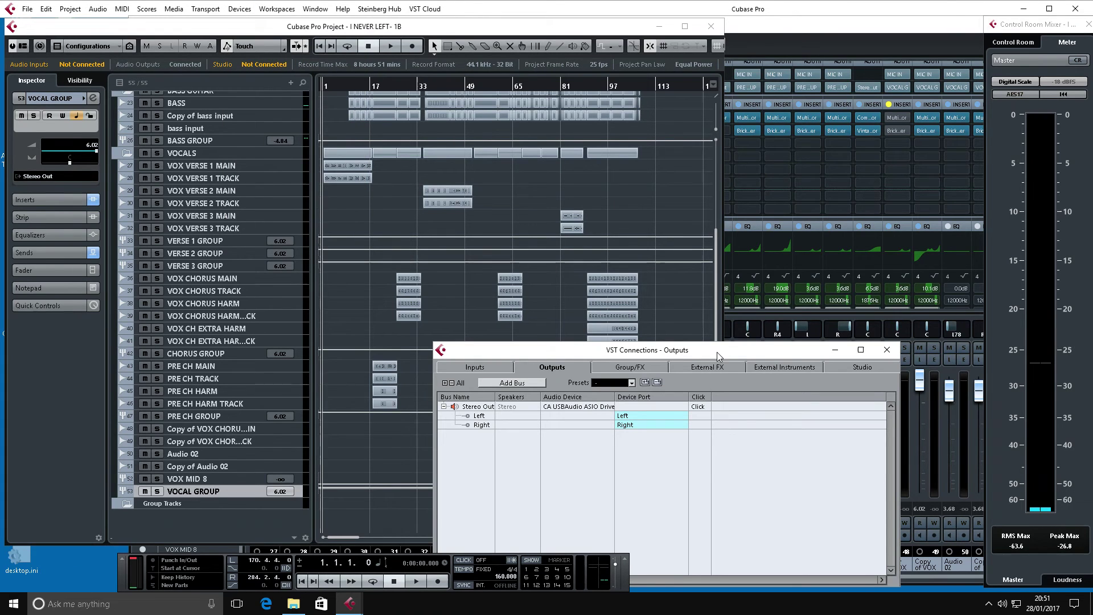
pyautogui.moveTo(716, 349); pyautogui.dragTo(660, 148)
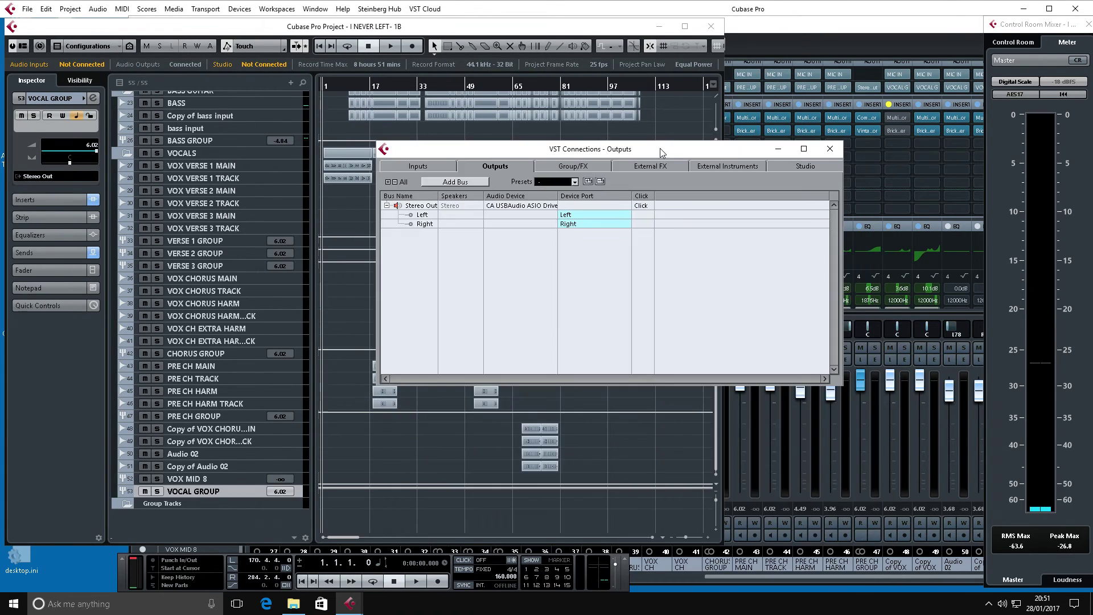
pyautogui.click(509, 206)
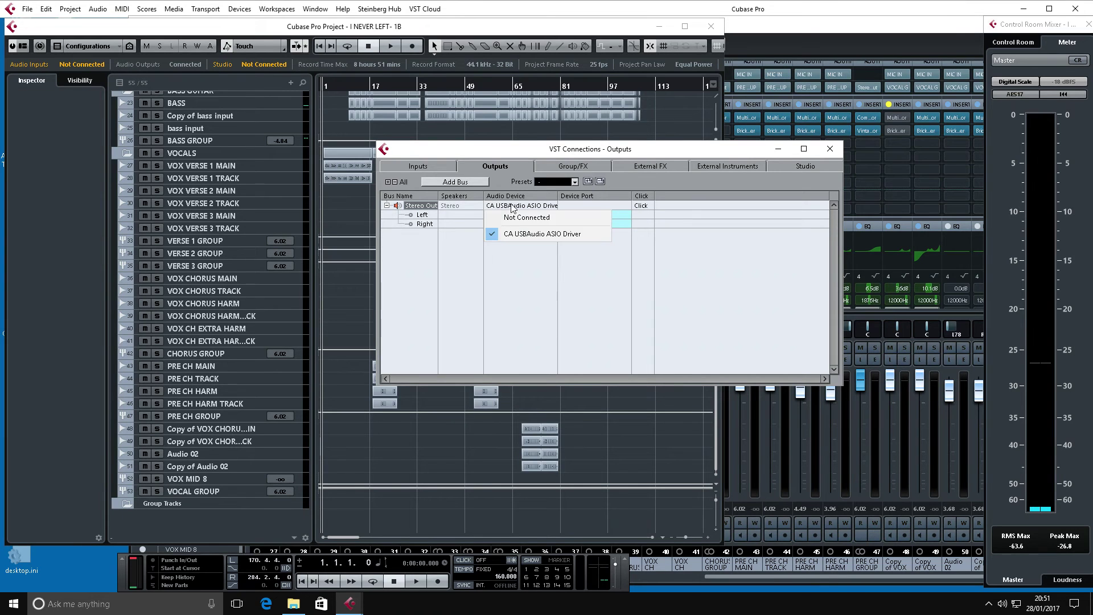
pyautogui.click(520, 235)
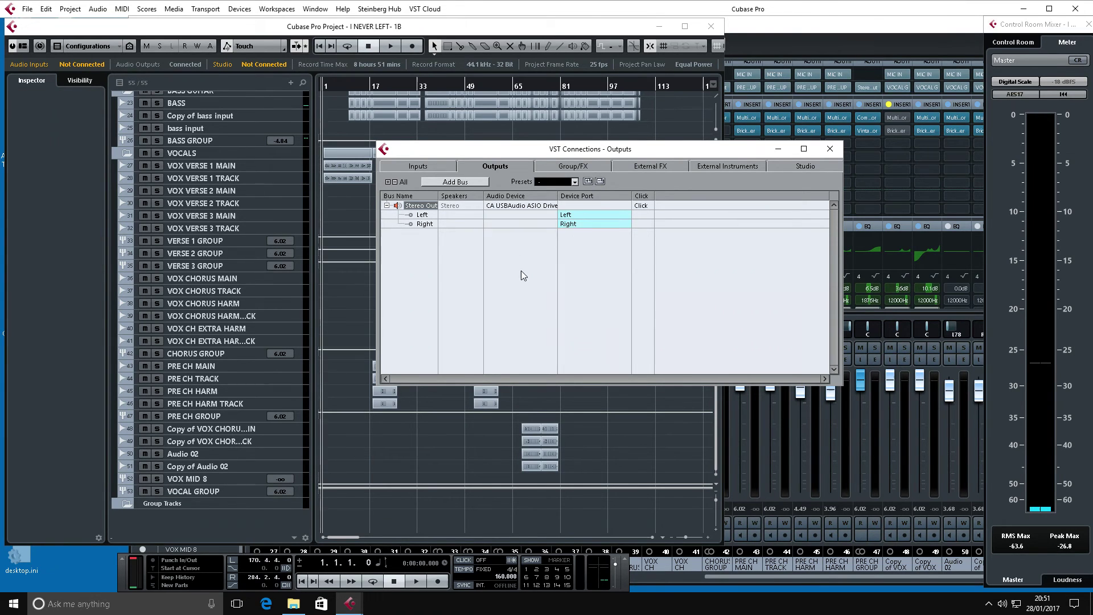
# - Map Stereo Out's Left and Right channels to the driver's Left and Right ports
pyautogui.click(569, 216)
pyautogui.click(570, 224)
pyautogui.click(572, 227)
pyautogui.click(576, 263)
pyautogui.moveTo(714, 152); pyautogui.dragTo(760, 163)
# - Zoom the arrangement in horizontally, then play the project from about bar 5 to bar 13
pyautogui.click(876, 159)
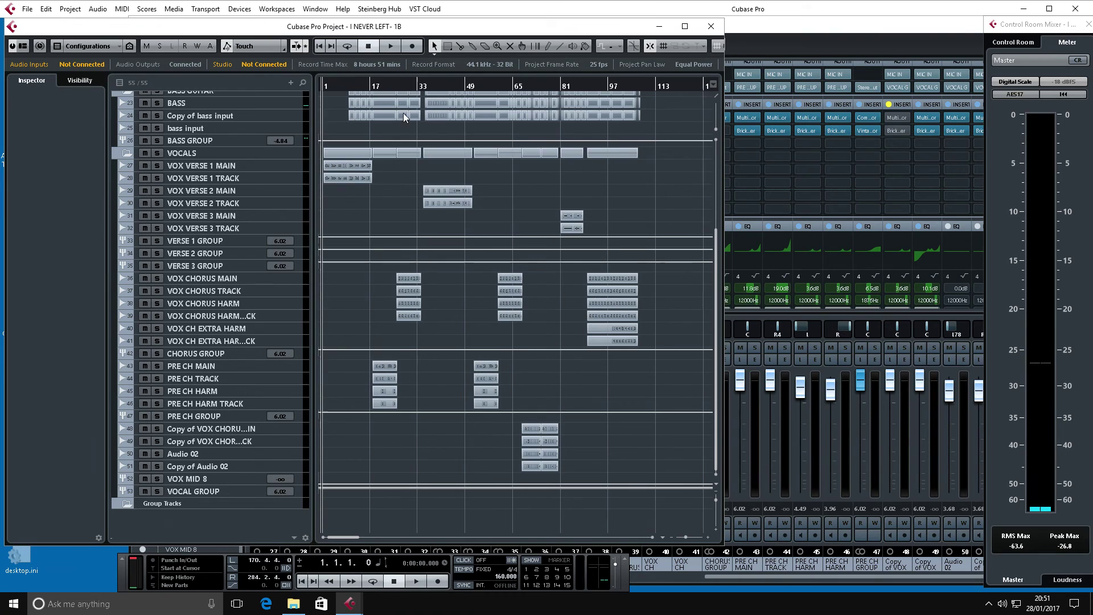
pyautogui.moveTo(337, 88); pyautogui.dragTo(315, 104)
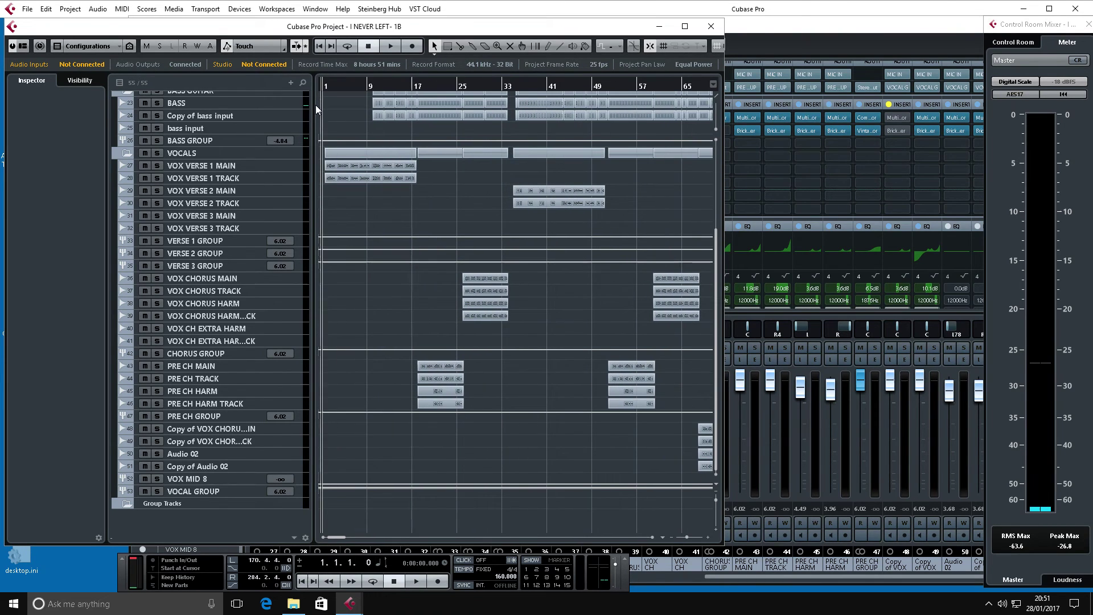
pyautogui.press('space')
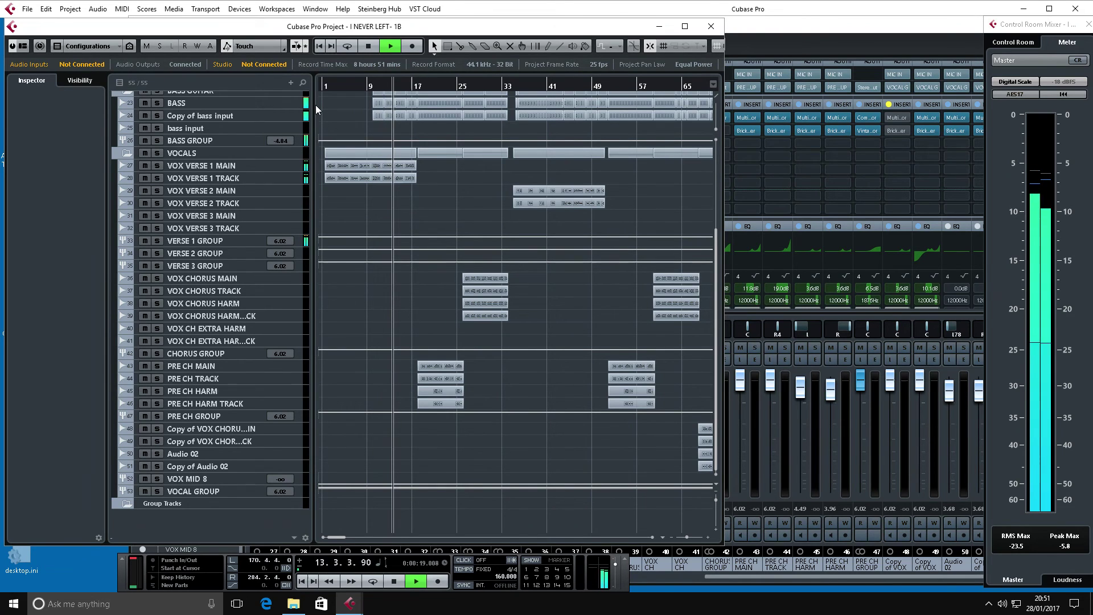
pyautogui.press('space')
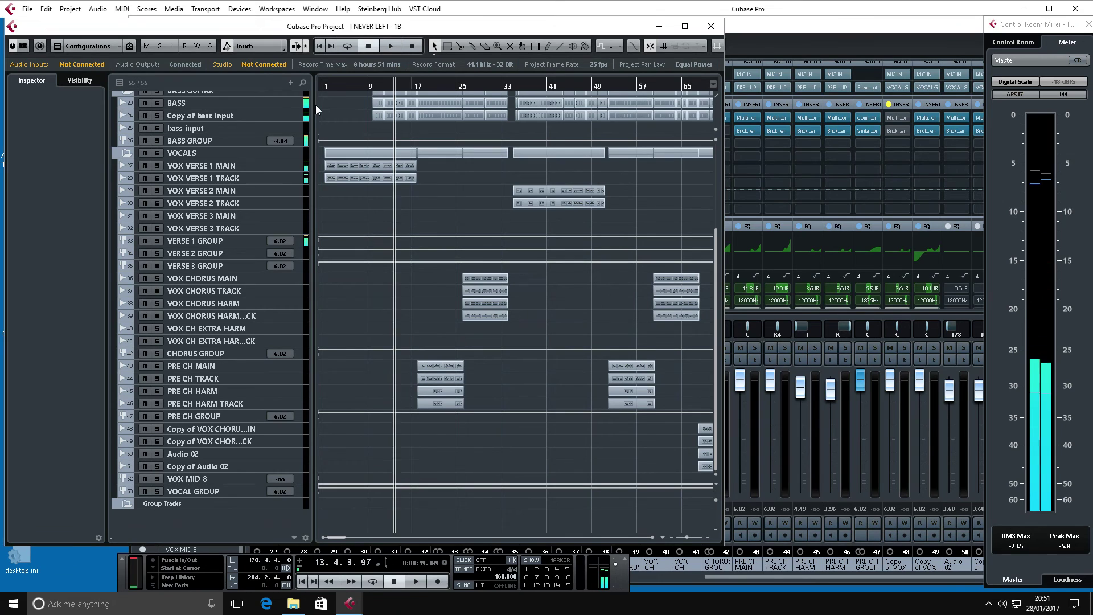
# - Move the playback position to bar 15.4.4.0, zooming the ruler in slightly
pyautogui.click(409, 85)
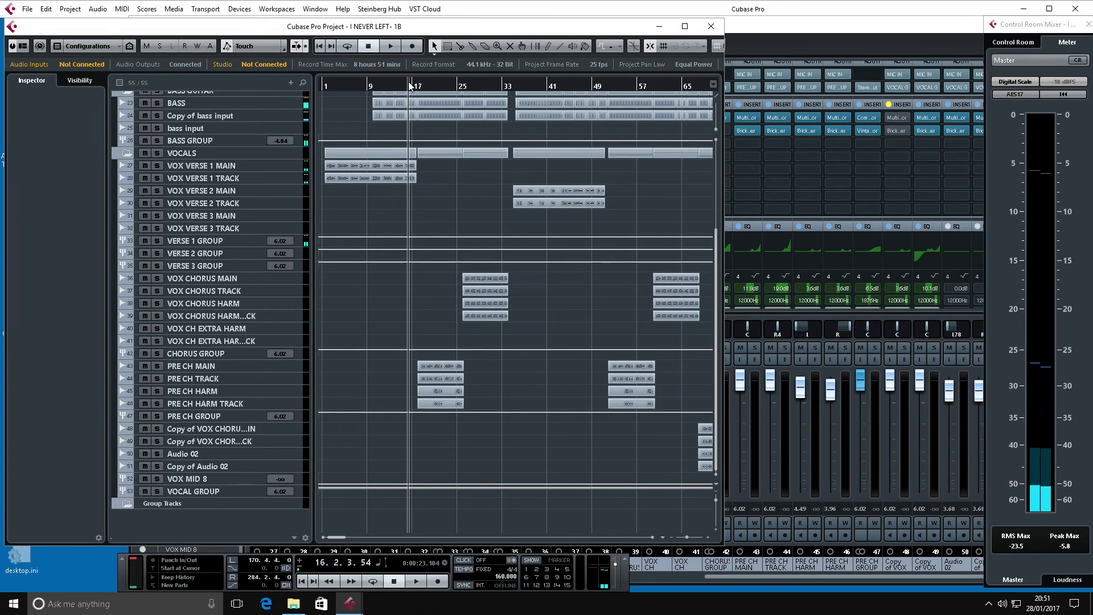
pyautogui.moveTo(410, 86); pyautogui.dragTo(407, 86)
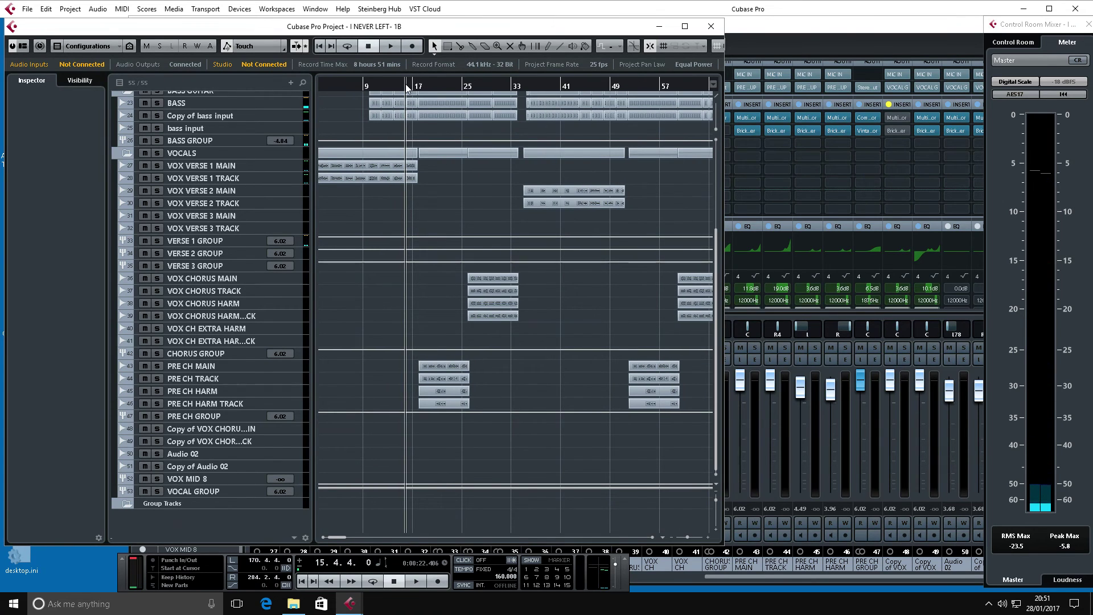